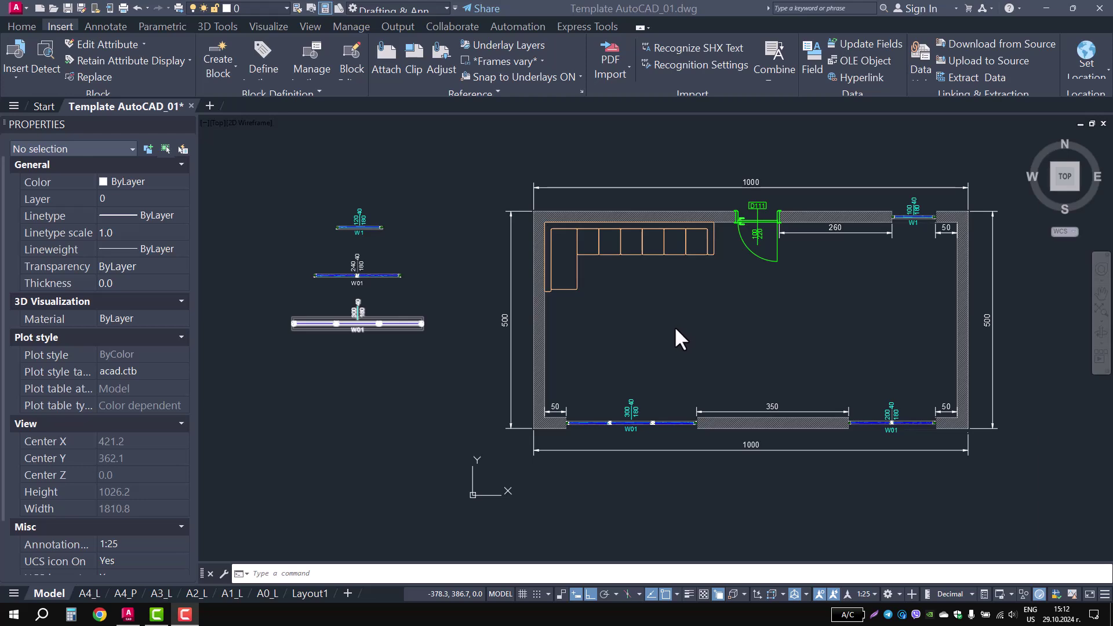
Step: Zoom to the W1 window, select its block reference, then clear the selection
scroll(633, 413, "up", 6)
scroll(632, 410, "up", 6)
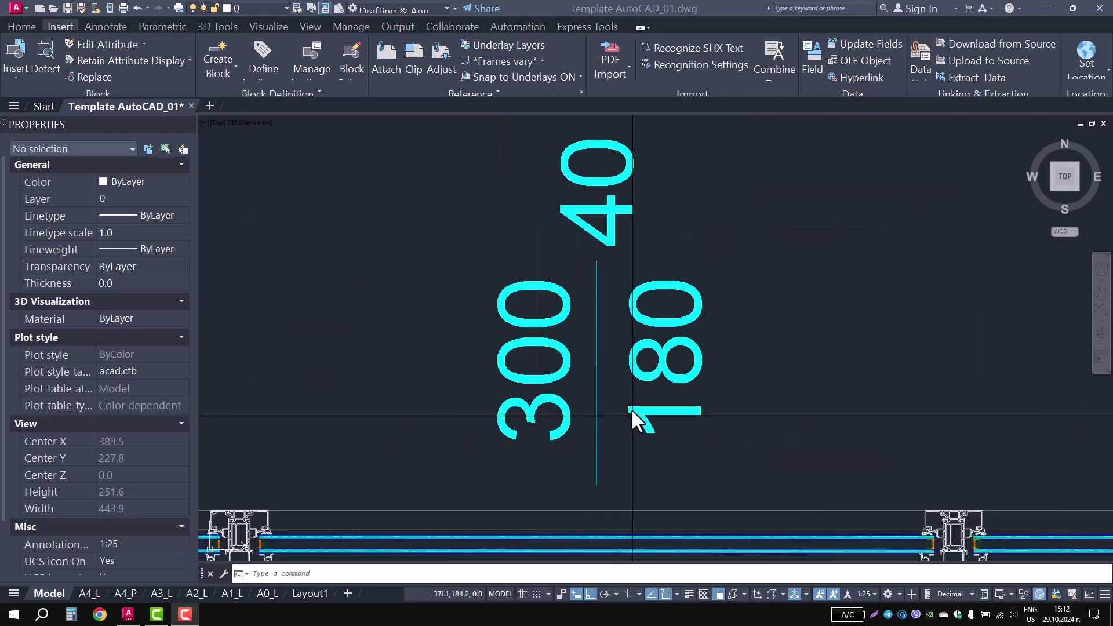
scroll(657, 364, "down", 5)
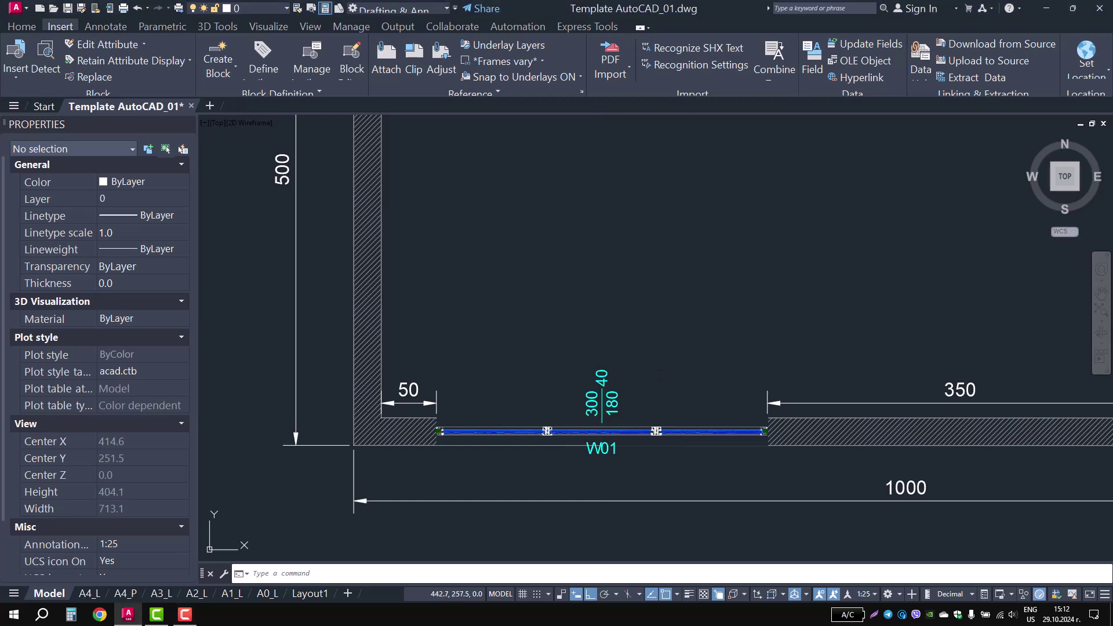
scroll(666, 347, "down", 5)
middle_click_drag(705, 322, 455, 394)
scroll(724, 255, "up", 3)
scroll(725, 255, "up", 3)
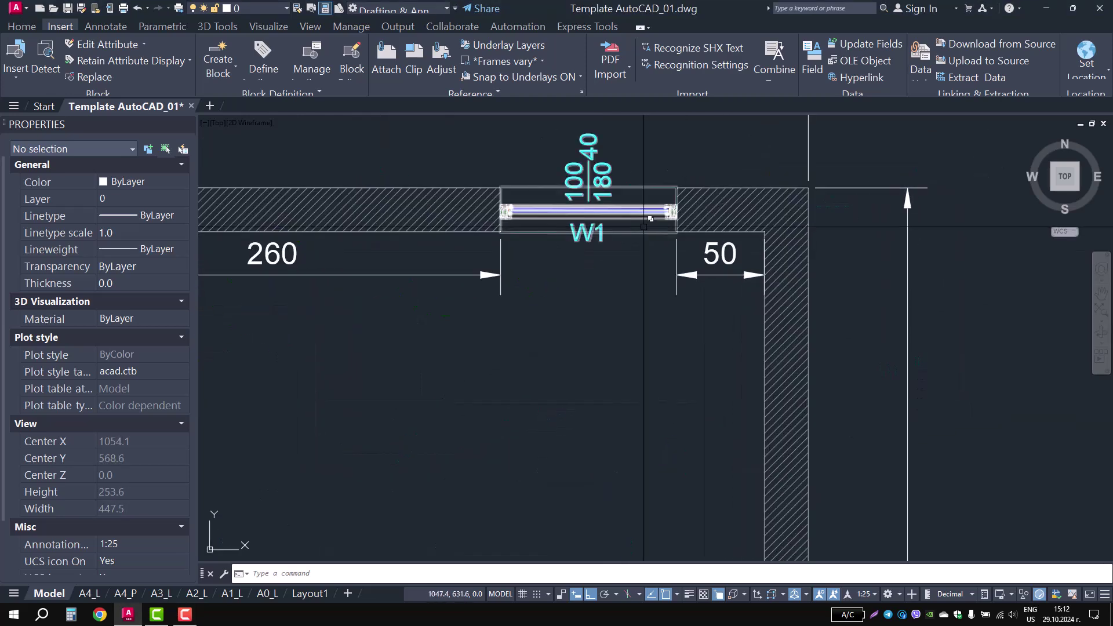
left_click(637, 207)
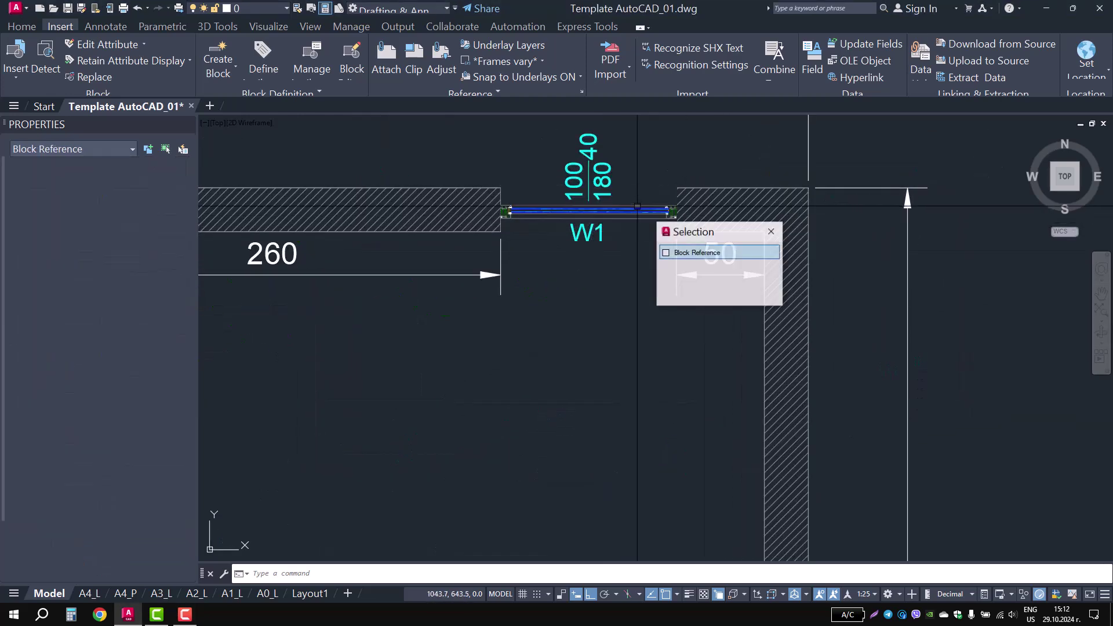
left_click(683, 253)
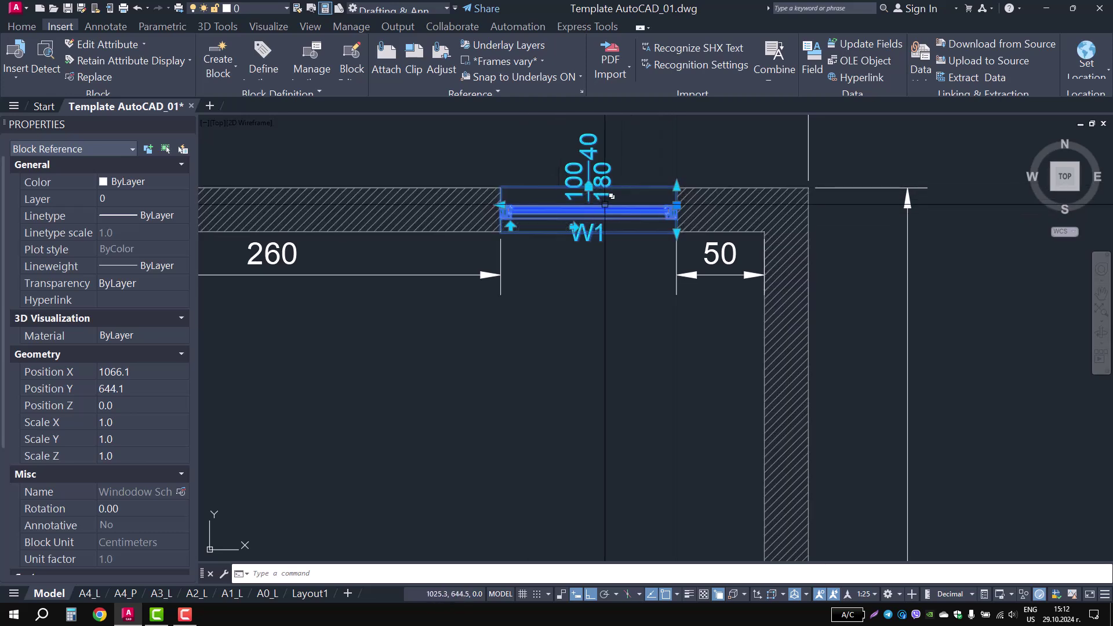
key("Escape")
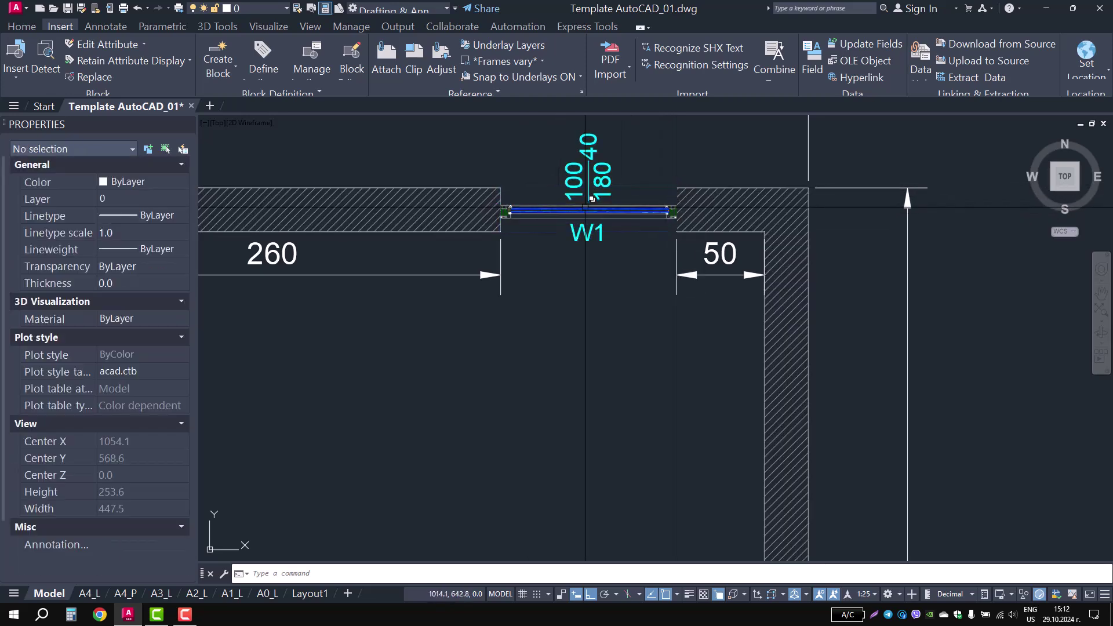
Step: Zoom in closely on W1 to inspect its frame profile
scroll(585, 229, "up", 3)
scroll(586, 229, "up", 2)
scroll(695, 226, "up", 2)
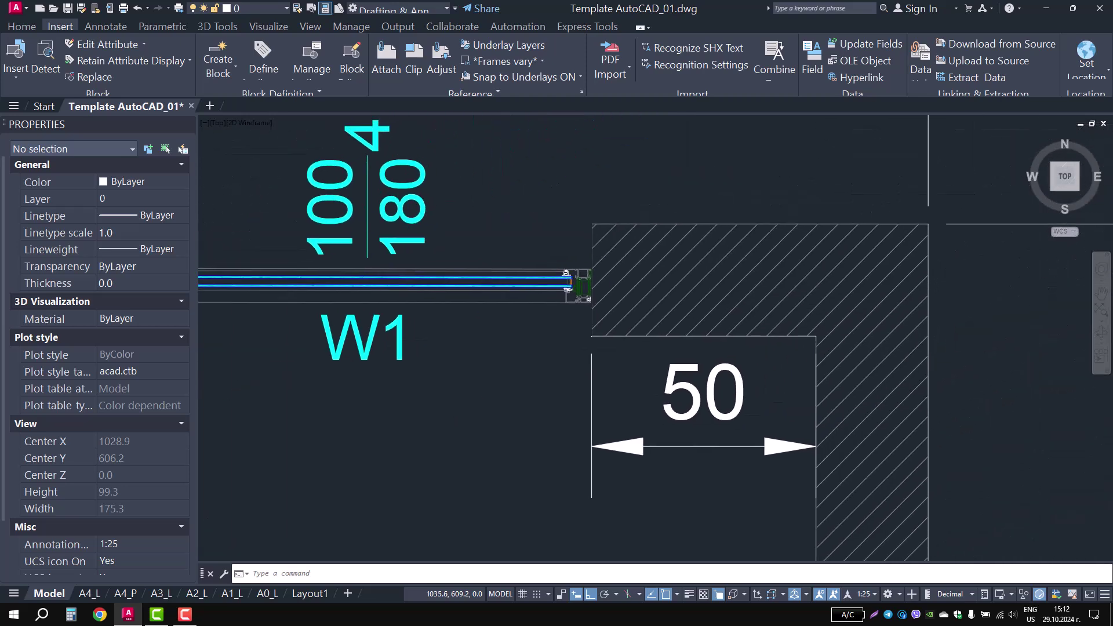
scroll(649, 244, "up", 2)
scroll(617, 260, "up", 2)
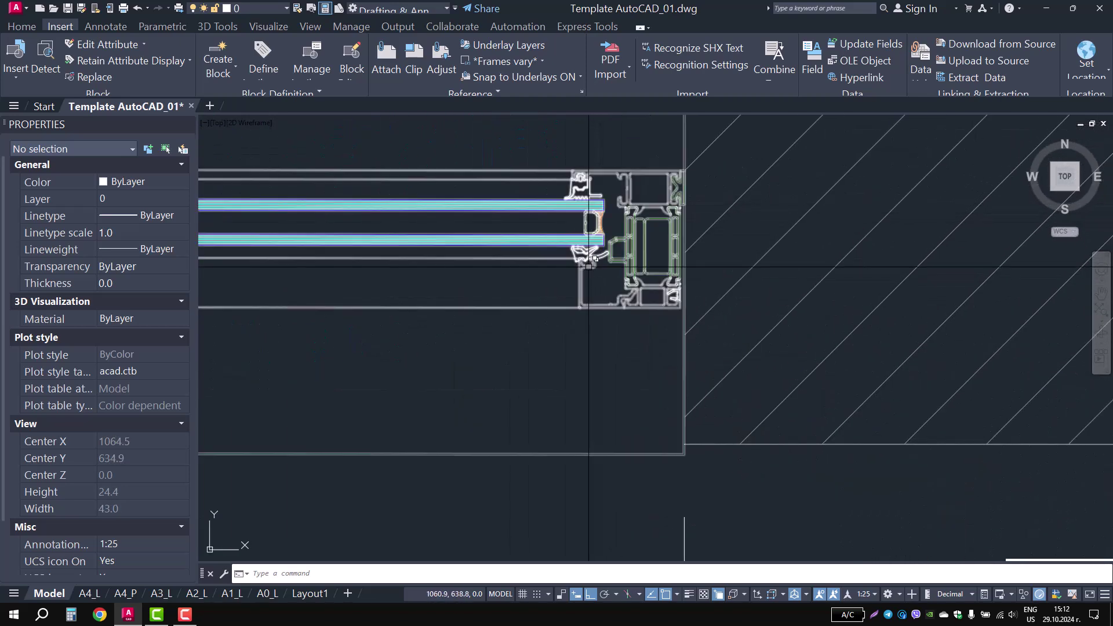
scroll(651, 243, "up", 4)
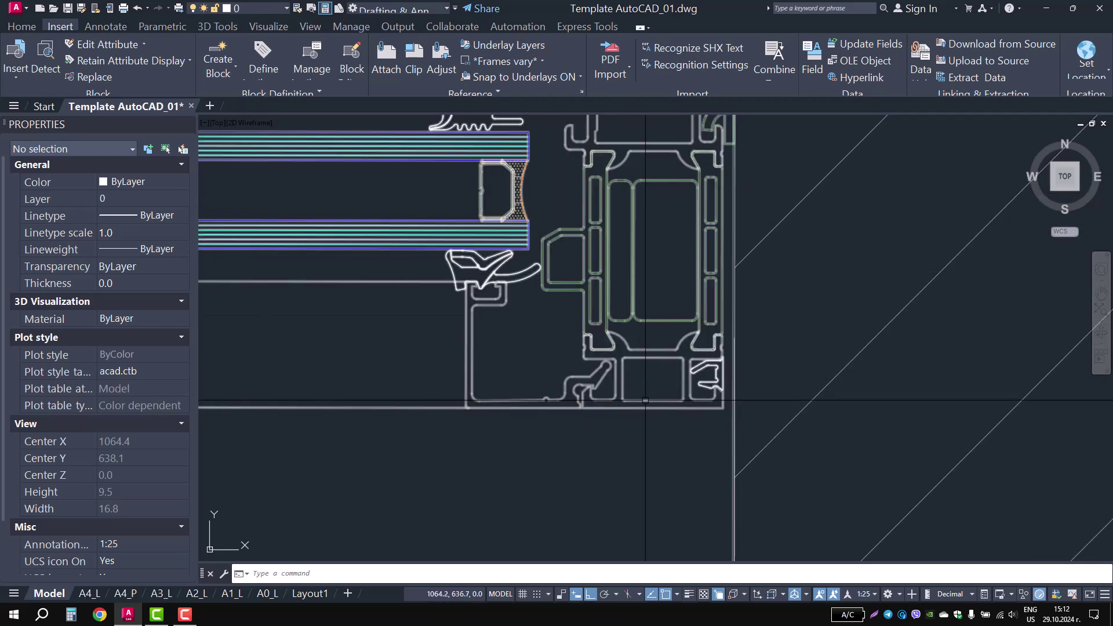
scroll(638, 265, "down", 2)
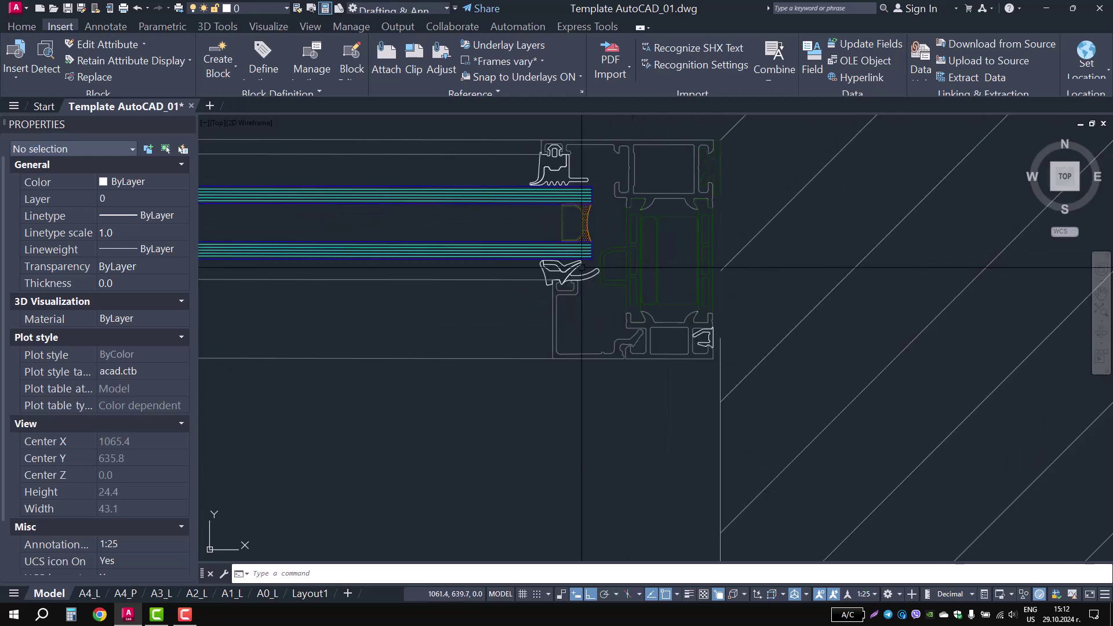
scroll(530, 338, "down", 4)
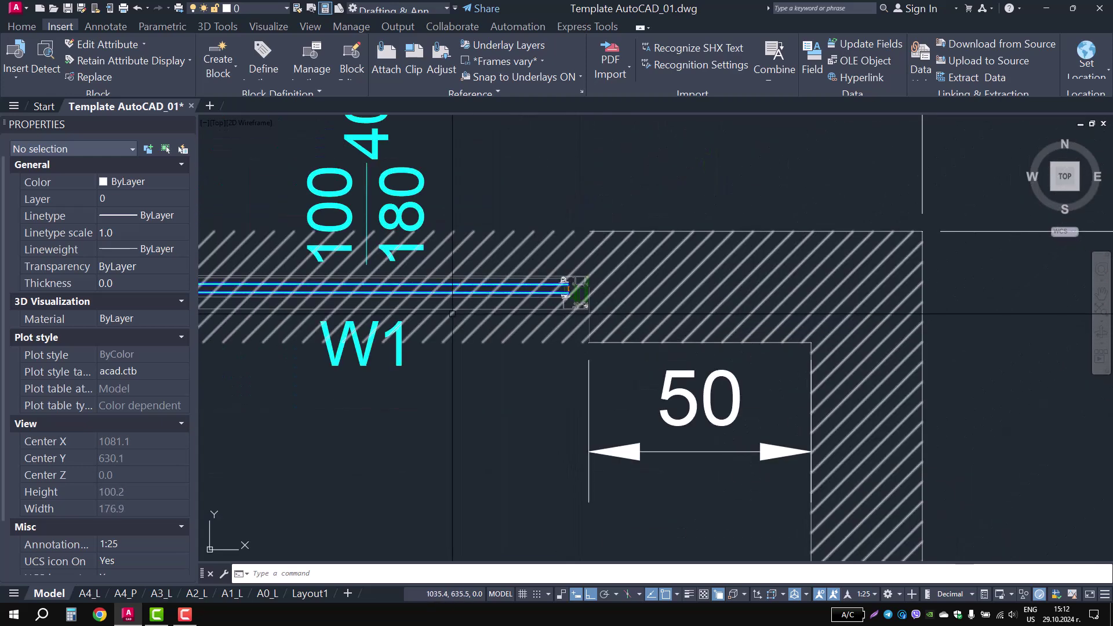
Step: Zoom in on the right-hand W01 window in the bottom wall
mouse_move(291, 401)
middle_mouse_down()
mouse_move(680, 336)
mouse_move(527, 394)
middle_mouse_up()
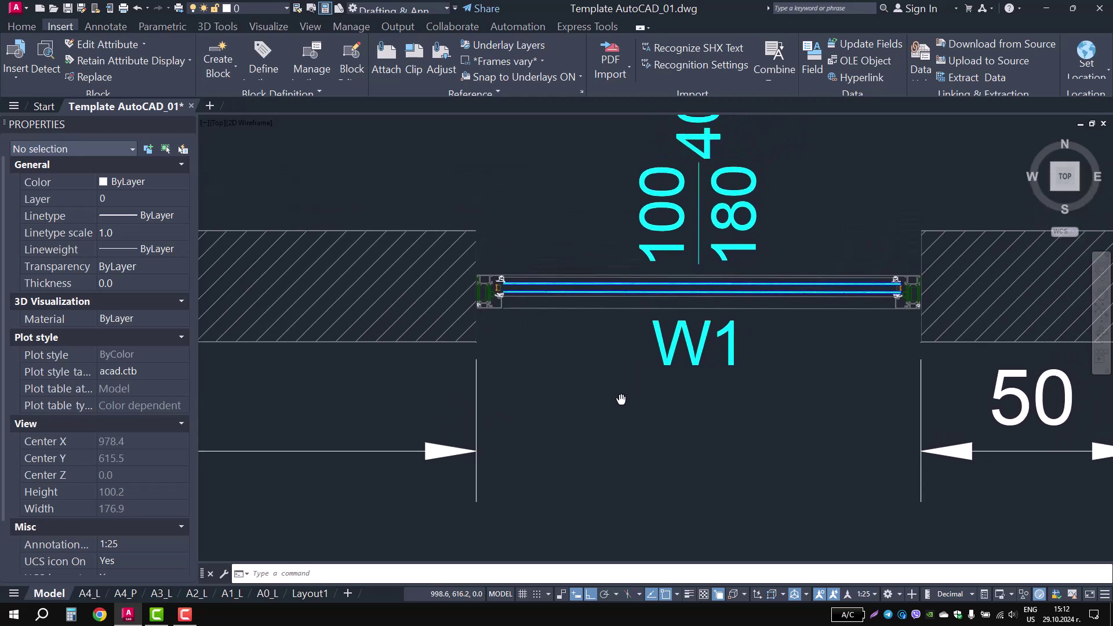
scroll(623, 372, "down", 4)
scroll(624, 372, "down", 3)
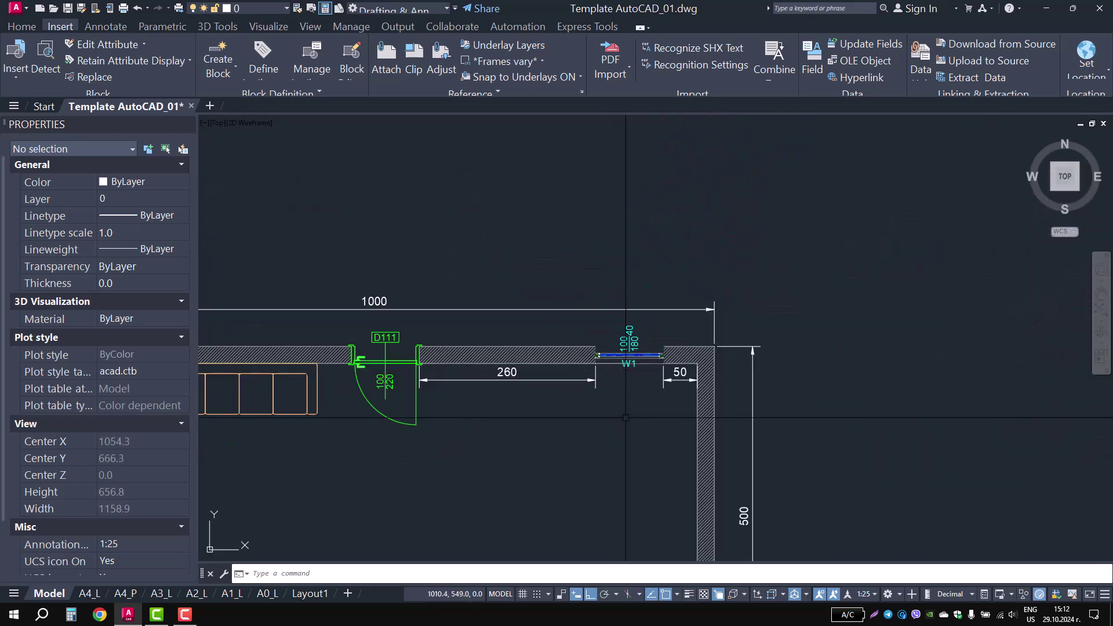
mouse_move(623, 372)
middle_mouse_down()
mouse_move(764, 281)
mouse_move(406, 258)
middle_mouse_up()
scroll(763, 281, "up", 1)
scroll(690, 342, "up", 4)
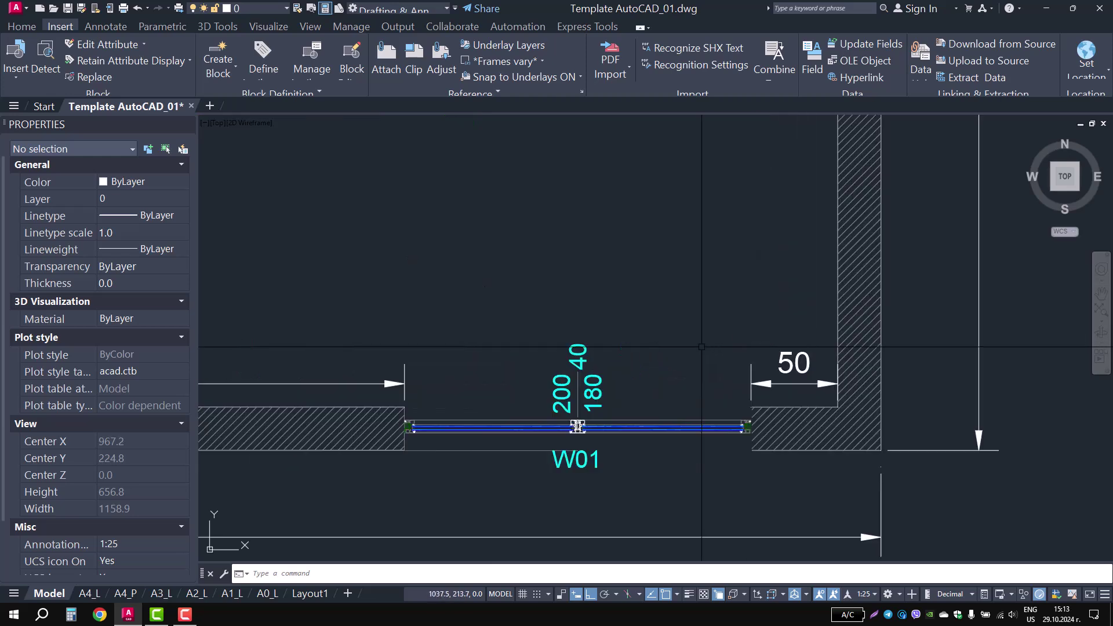
Step: Rename the right bottom-wall window's attribute from W01 to W02
double_click(598, 386)
type("W02")
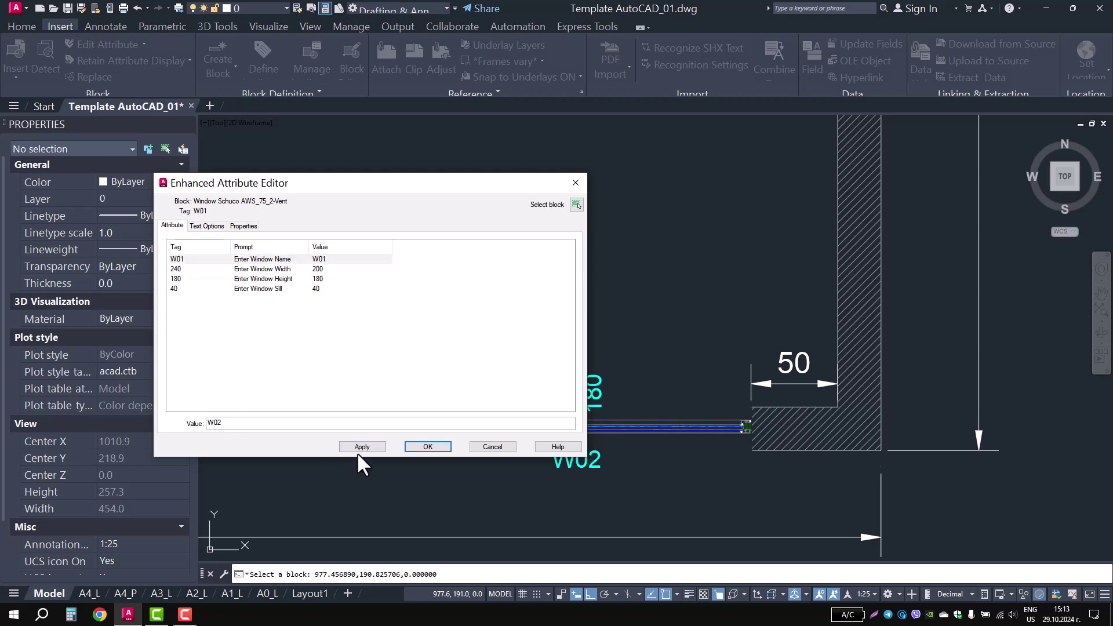
left_click(359, 448)
left_click(423, 447)
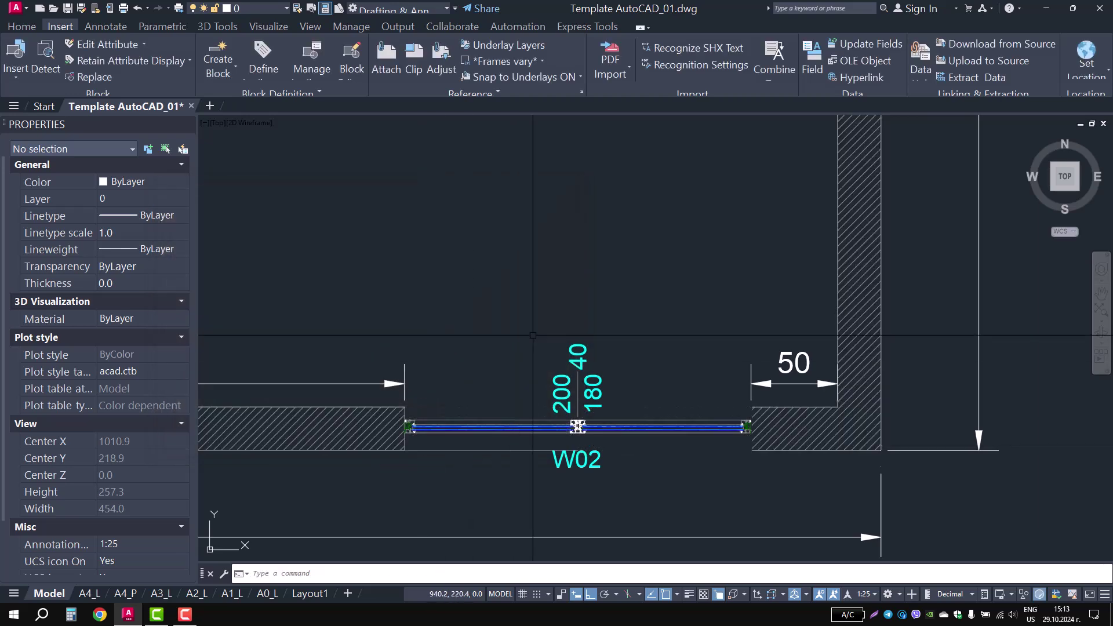
Step: Rename the left bottom-wall window's attribute from W01 to W03
scroll(534, 326, "down", 4)
middle_click_drag(259, 350, 720, 311)
scroll(684, 338, "up", 4)
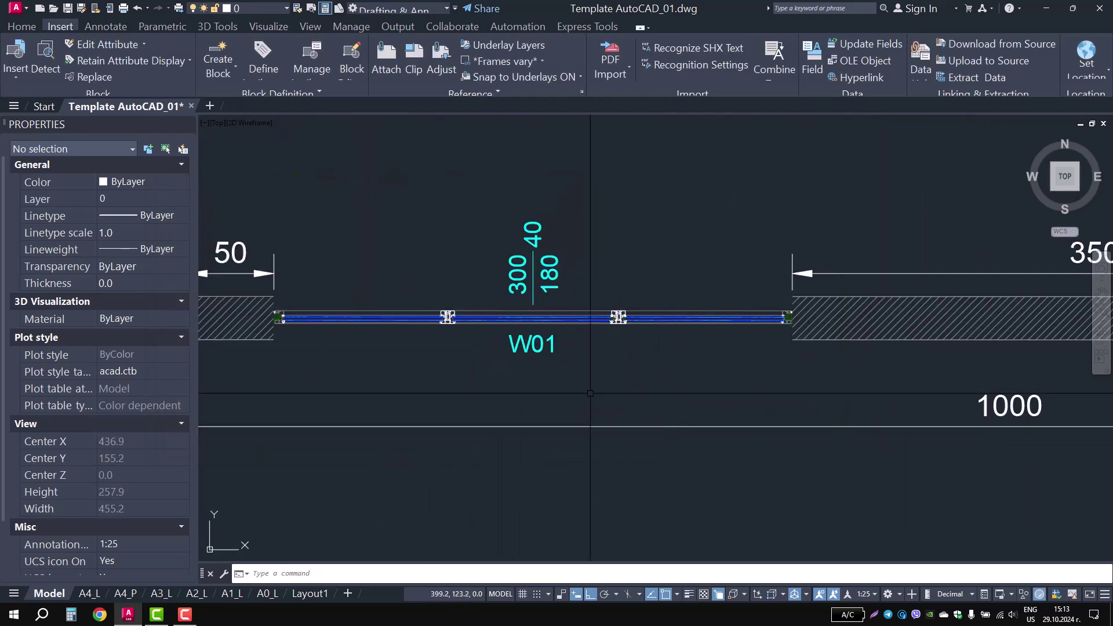
left_click(555, 350)
key("Escape")
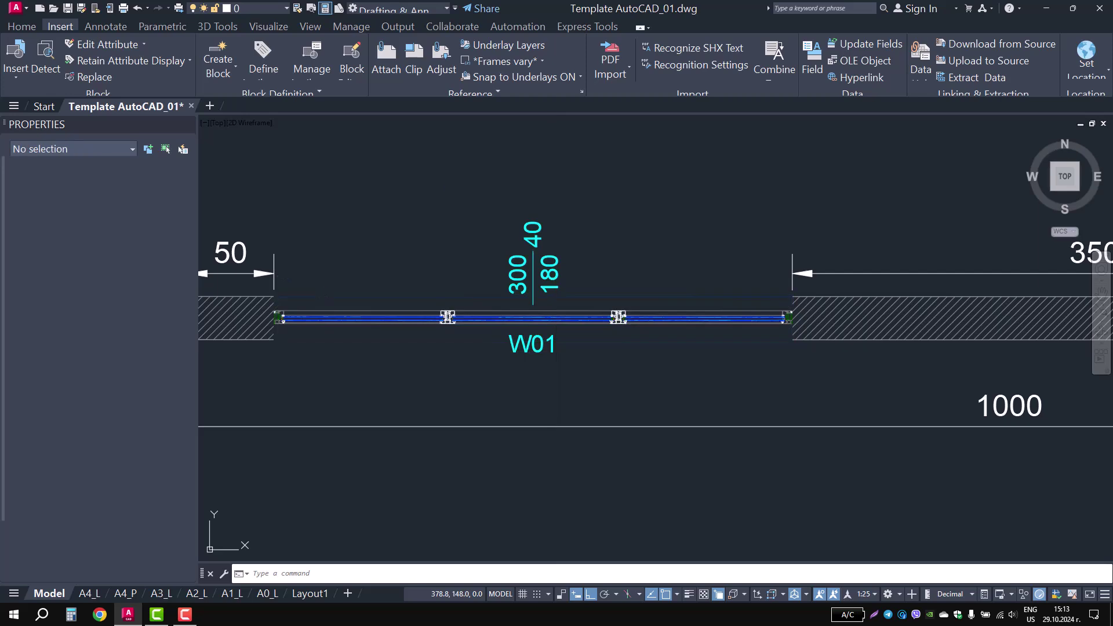
double_click(548, 344)
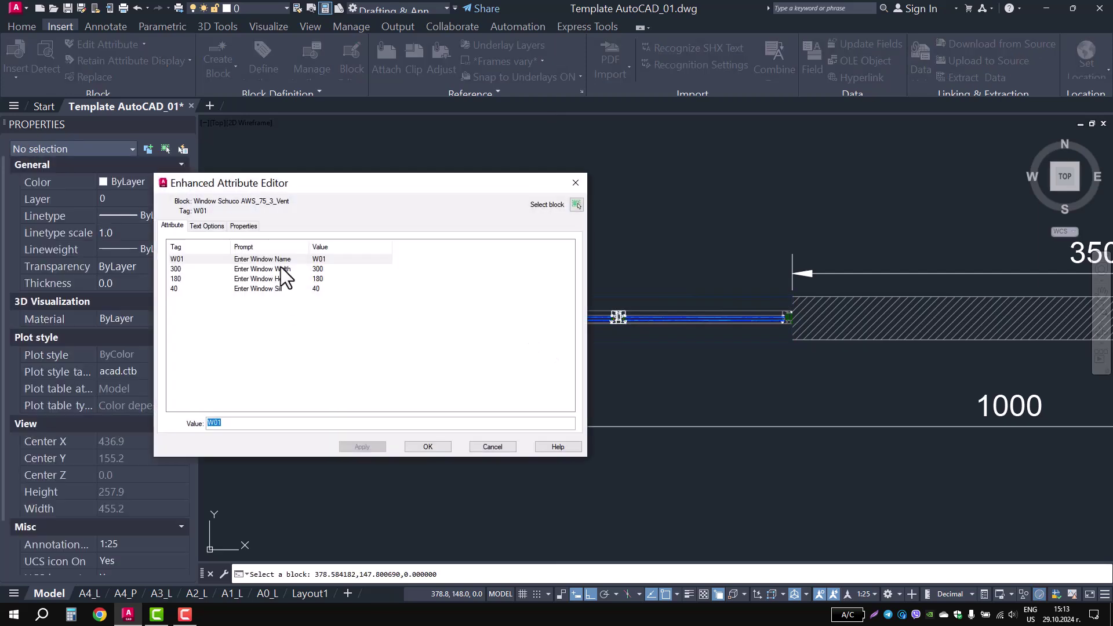
left_click(246, 356)
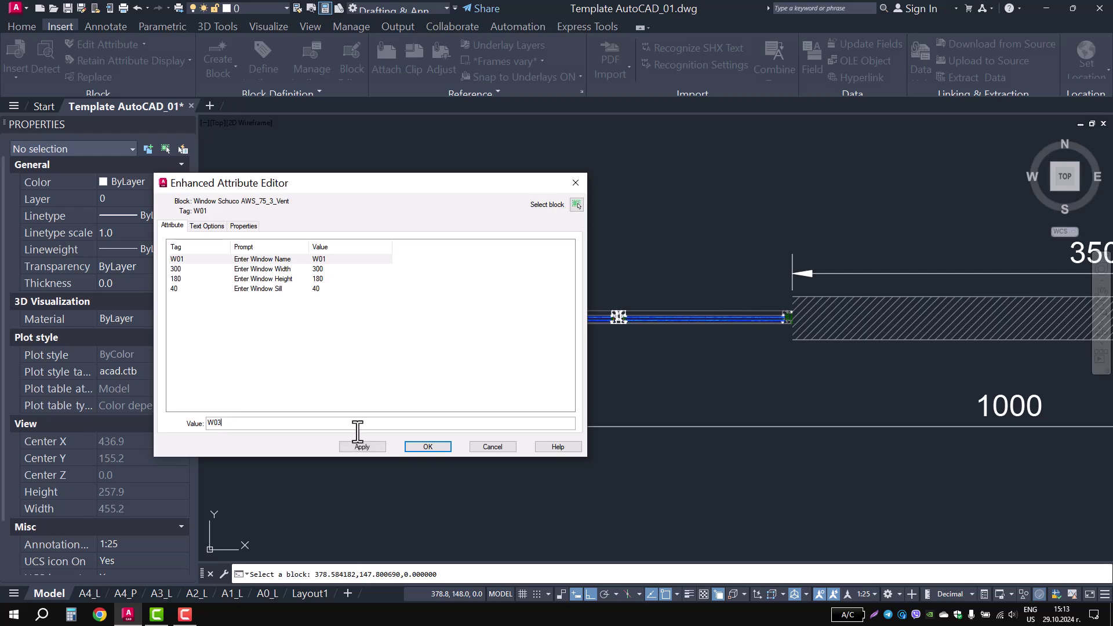
left_click(365, 443)
left_click(414, 446)
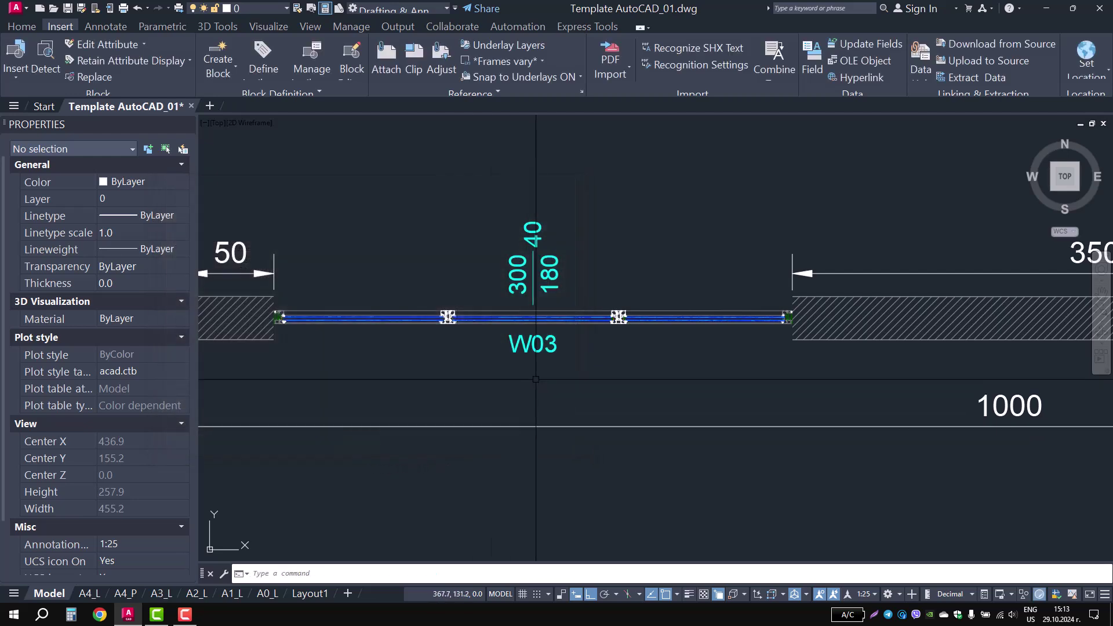
Step: Zoom out and recentre the whole floor plan
scroll(542, 373, "down", 1)
scroll(542, 374, "down", 2)
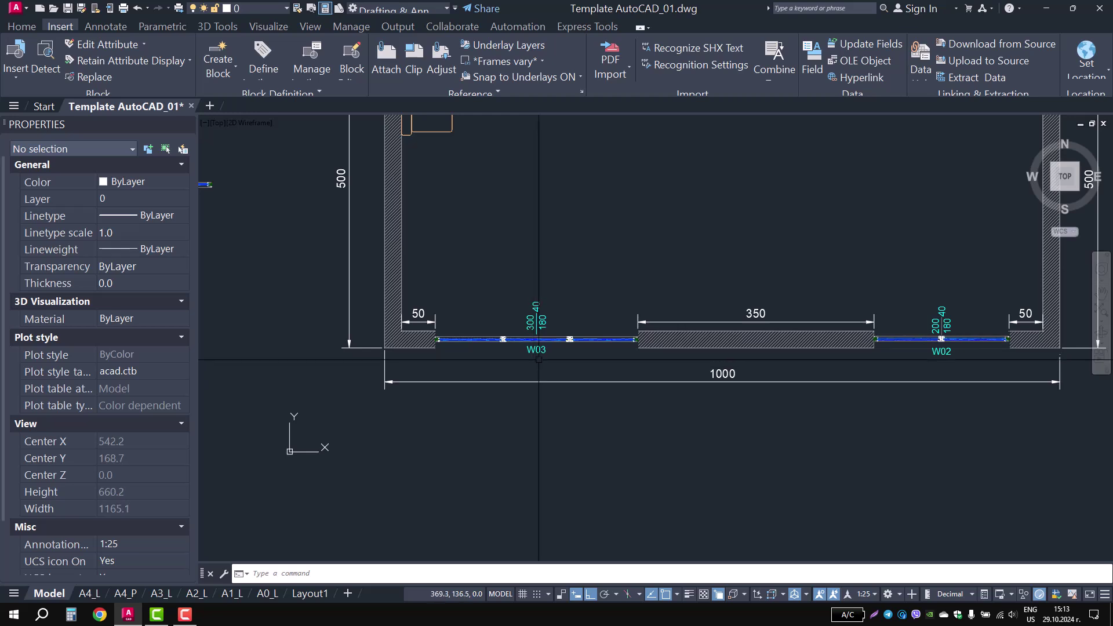
scroll(542, 374, "down", 2)
middle_click_drag(592, 290, 525, 335)
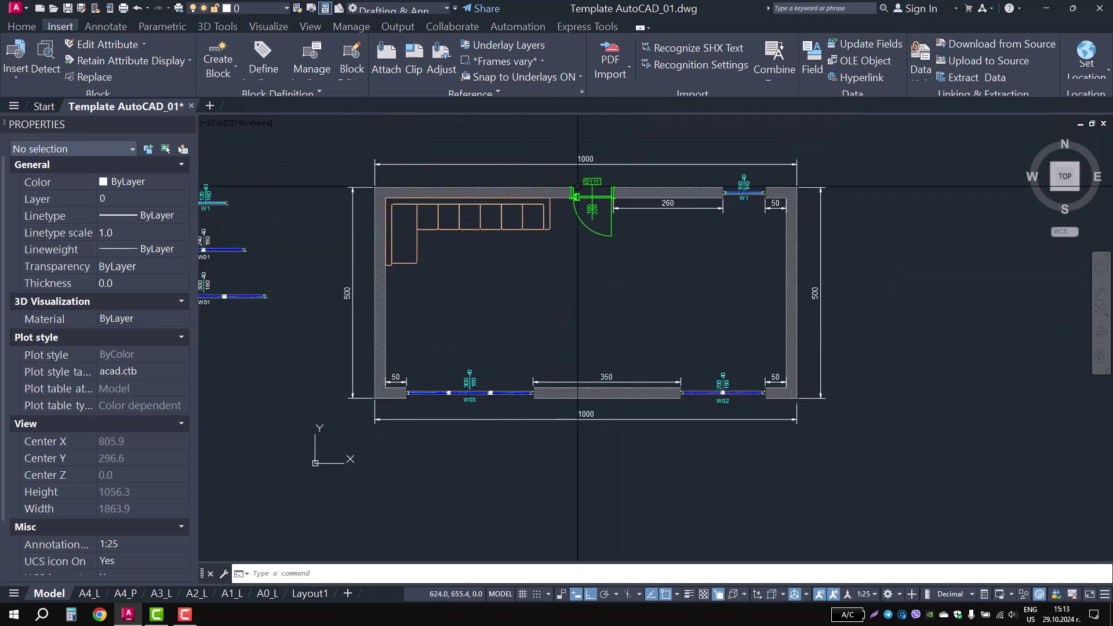
Step: Page through the A4_L, A4_P and A3_L layouts
middle_click_drag(560, 240, 649, 231)
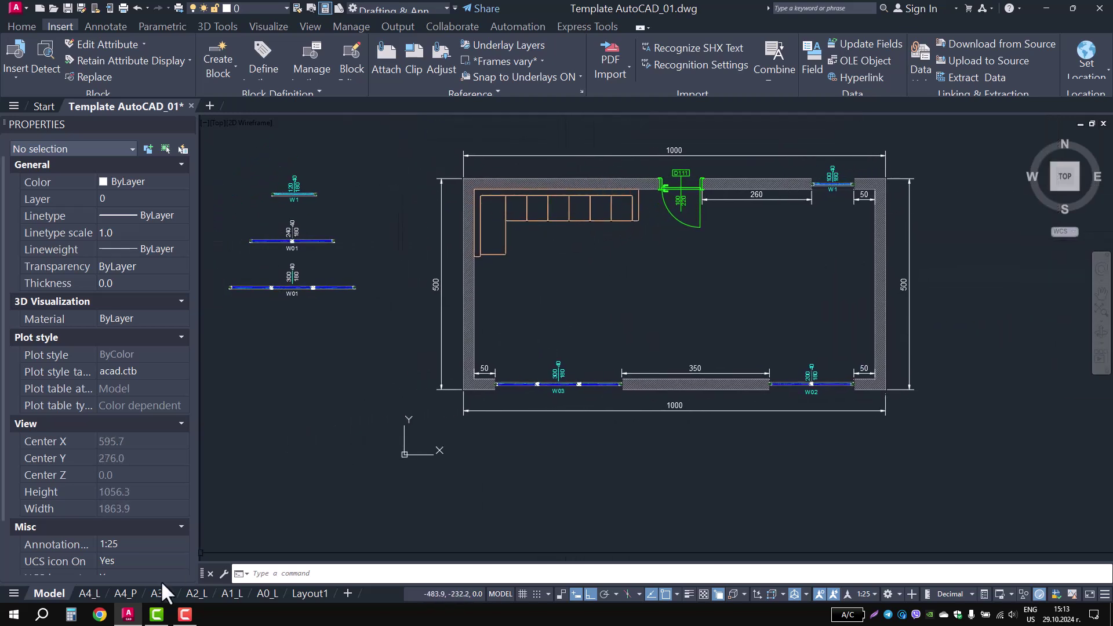
left_click(94, 594)
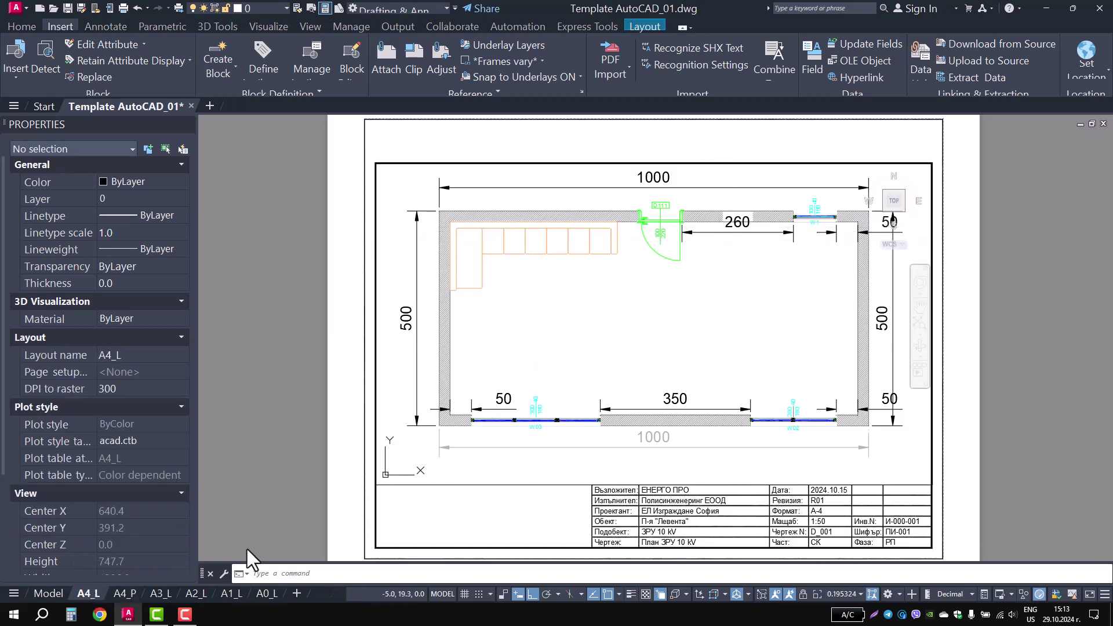
left_click(128, 591)
left_click(158, 593)
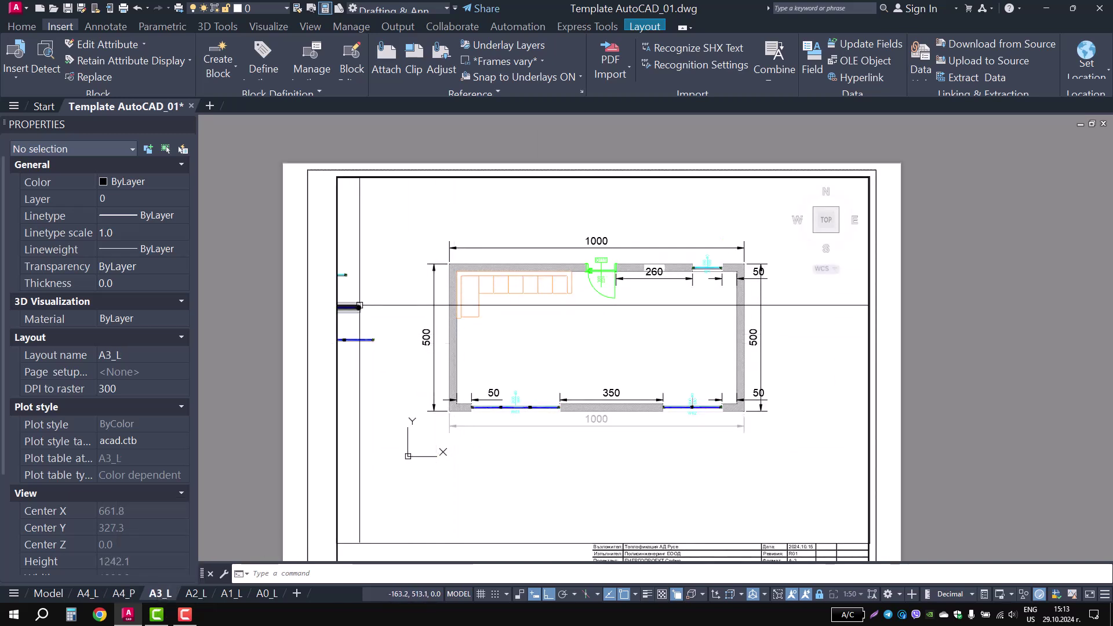
mouse_move(196, 593)
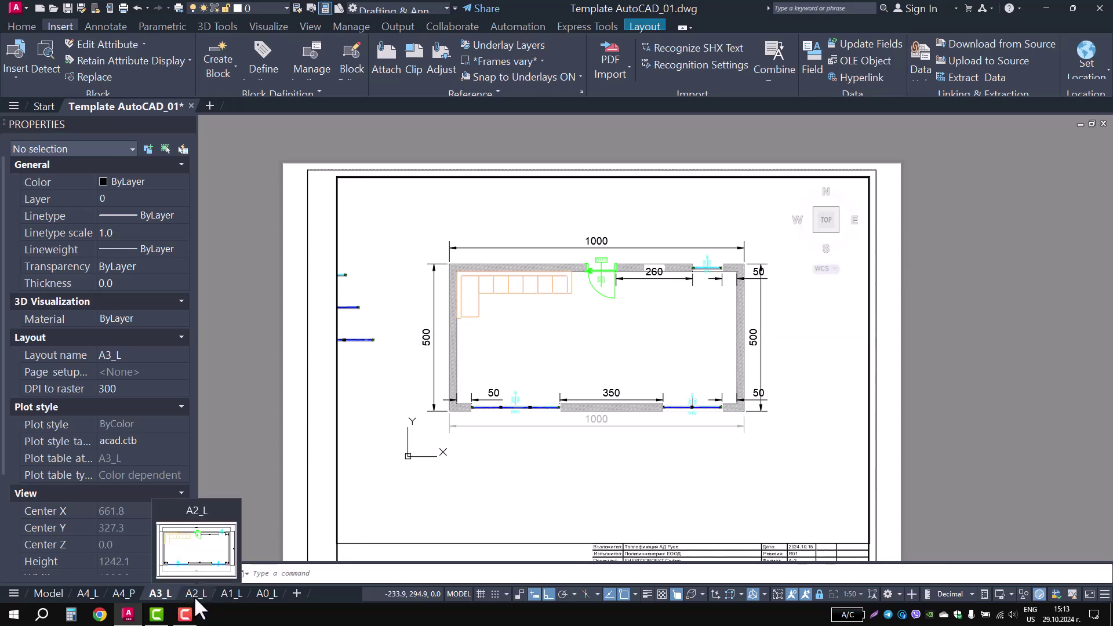
Step: Fit the A3_L sheet in view and activate its floor-plan viewport
scroll(471, 341, "down", 1)
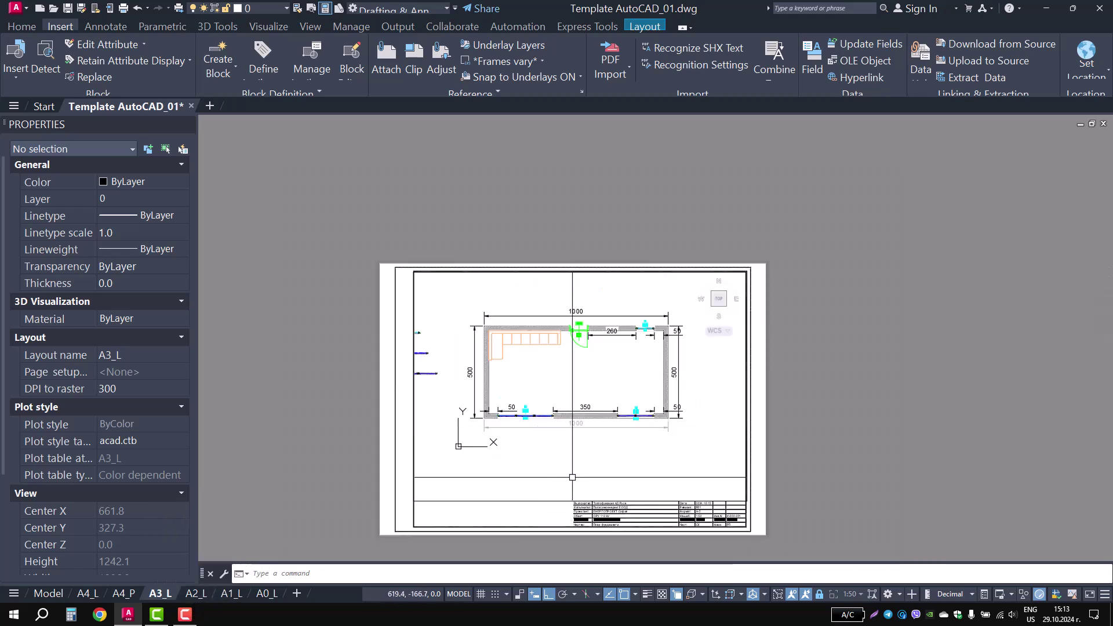
scroll(607, 523, "up", 1)
scroll(607, 523, "up", 4)
scroll(606, 473, "down", 4)
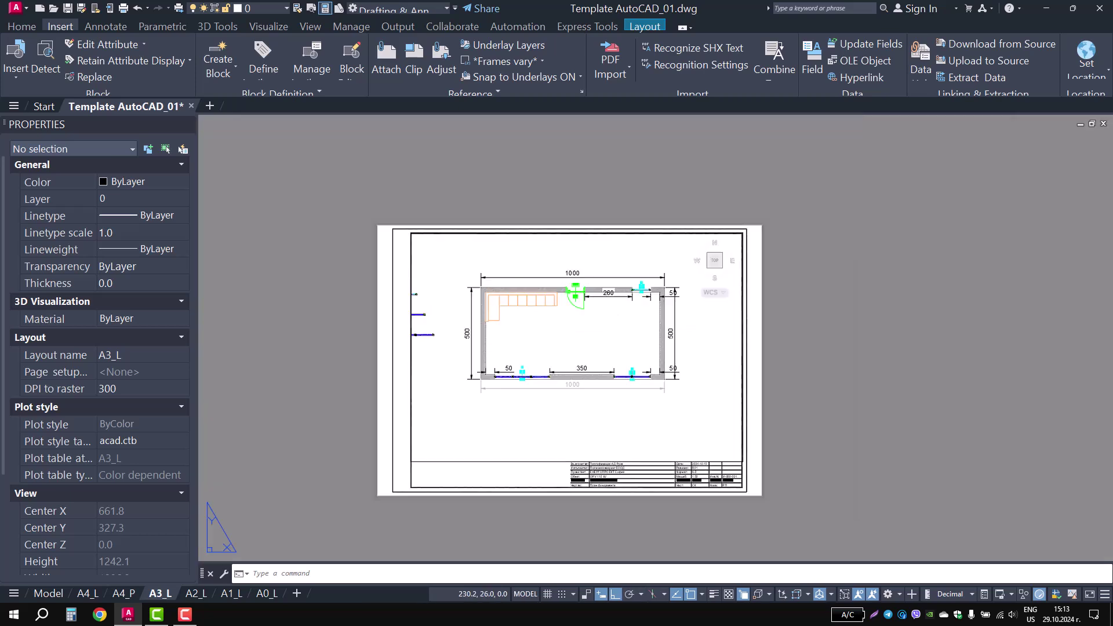
middle_click(966, 330)
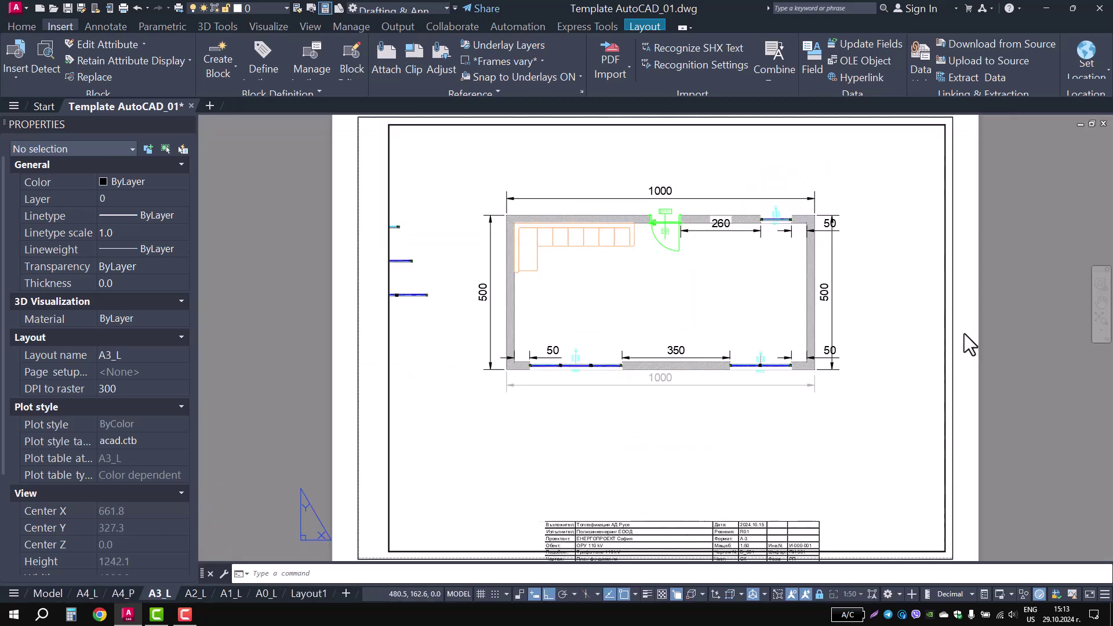
double_click(868, 404)
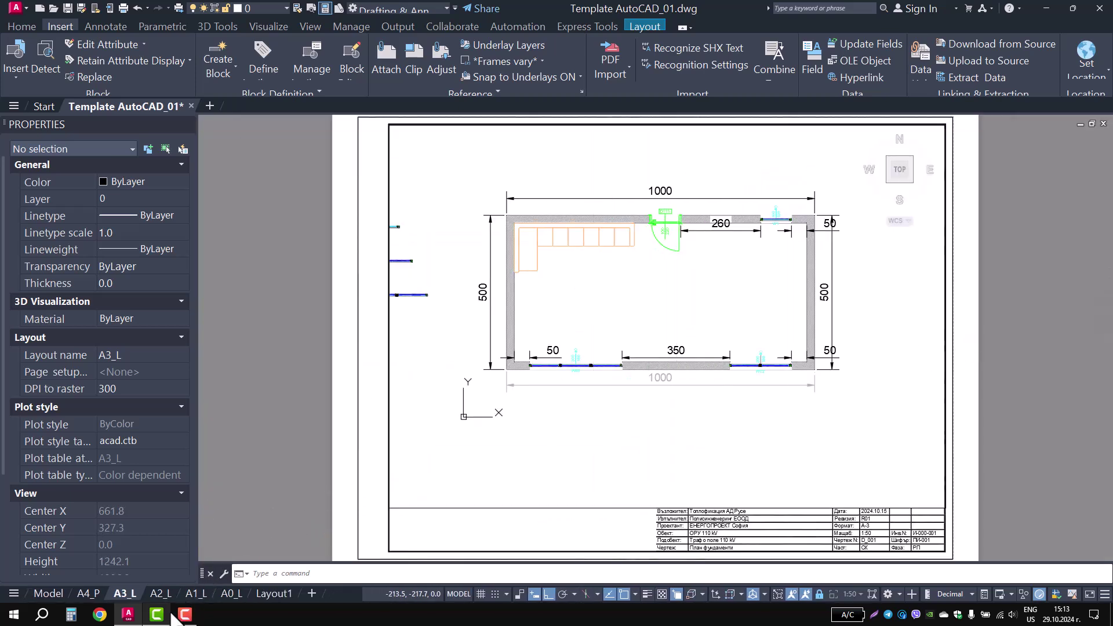
Step: Step through the A2_L, A1_L, A0_L and Layout1 sheets
left_click(165, 593)
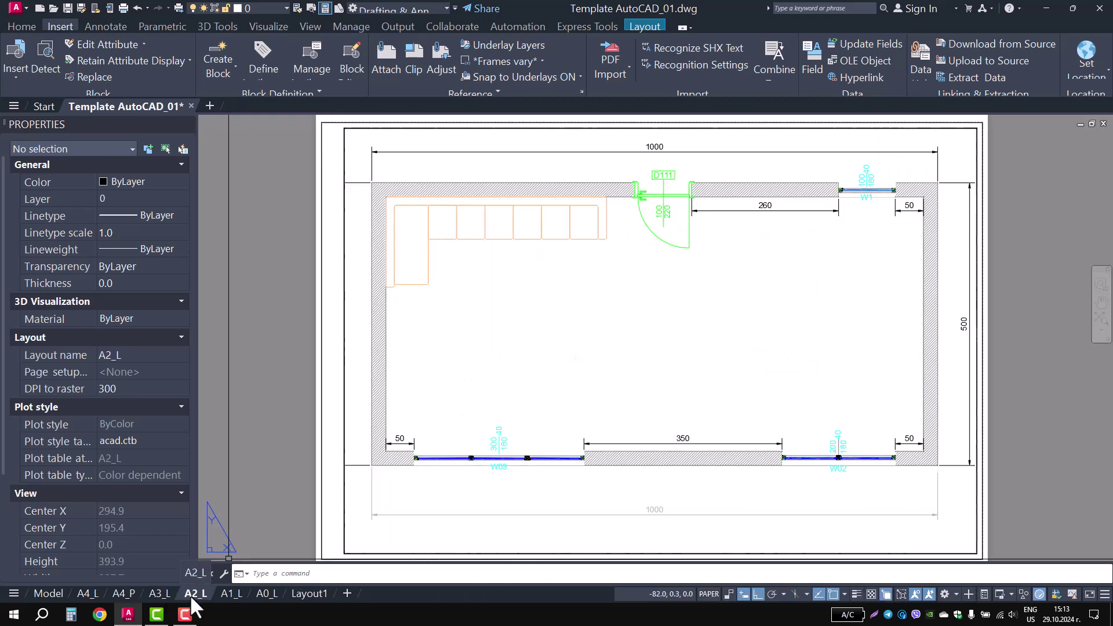
left_click(225, 591)
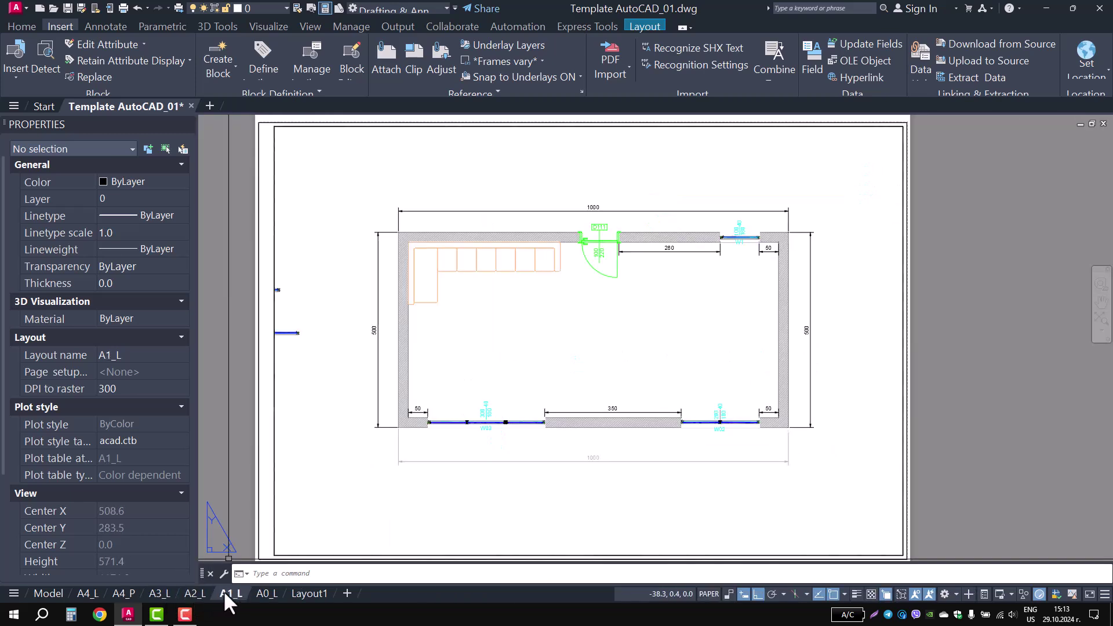
left_click(258, 590)
left_click(298, 593)
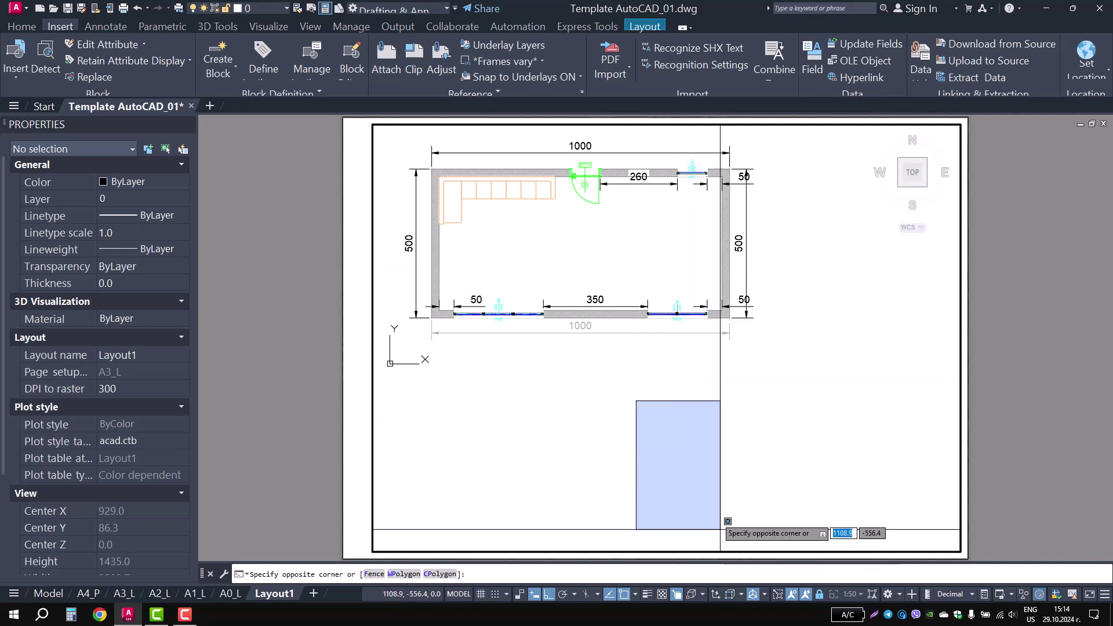
Step: Try viewport scales 1:25 and 1:30, settle on 1:40, and centre the plan
left_click(674, 437)
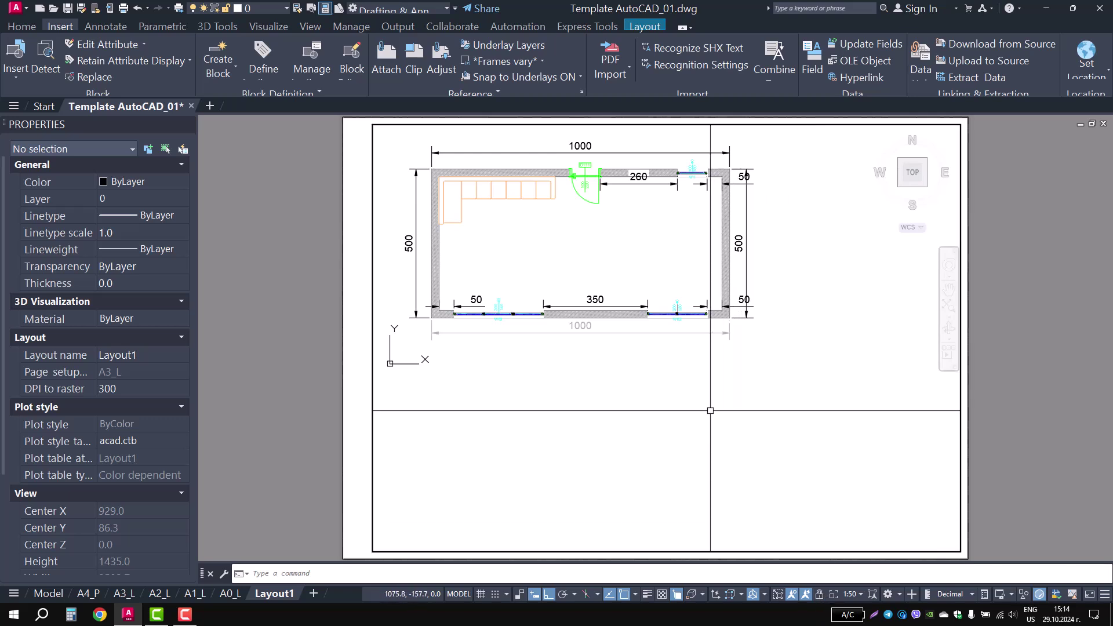
left_click(853, 594)
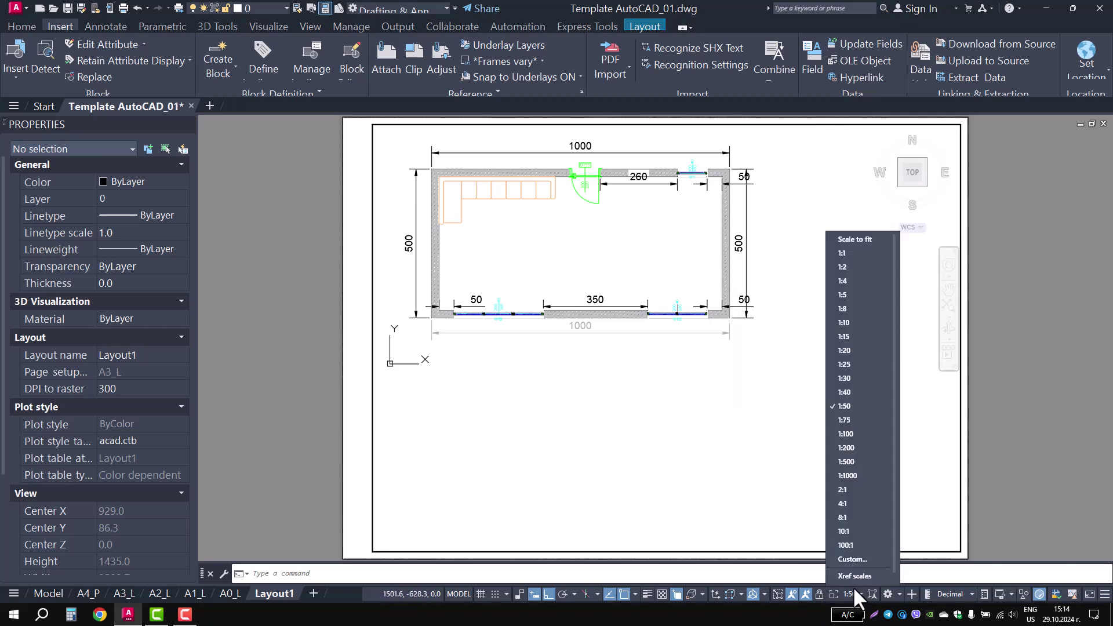
left_click(847, 366)
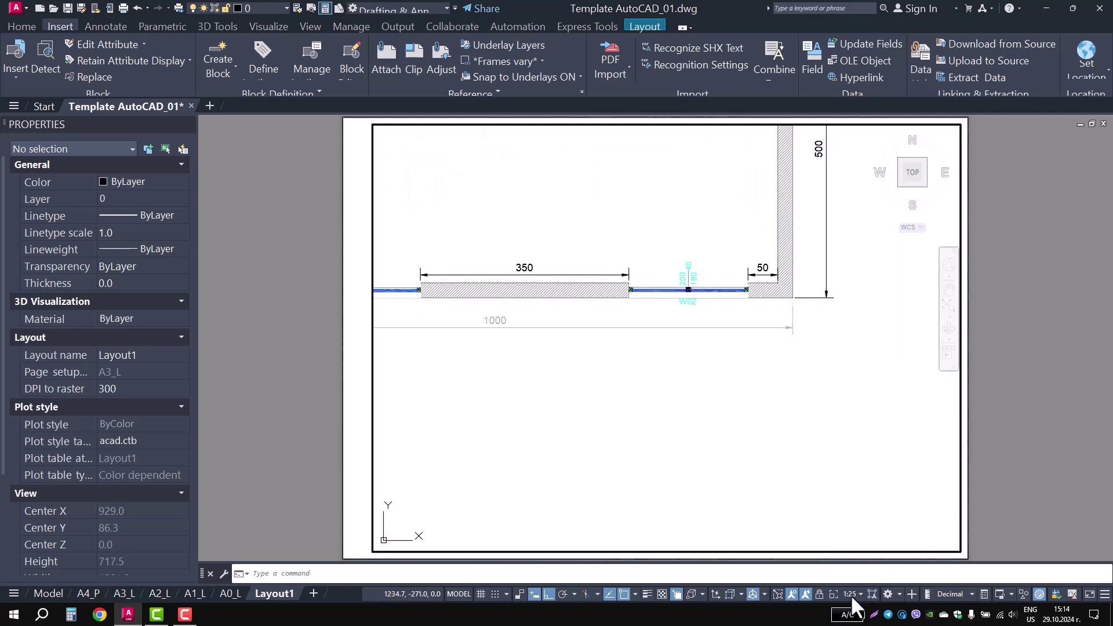
left_click(851, 594)
left_click(849, 378)
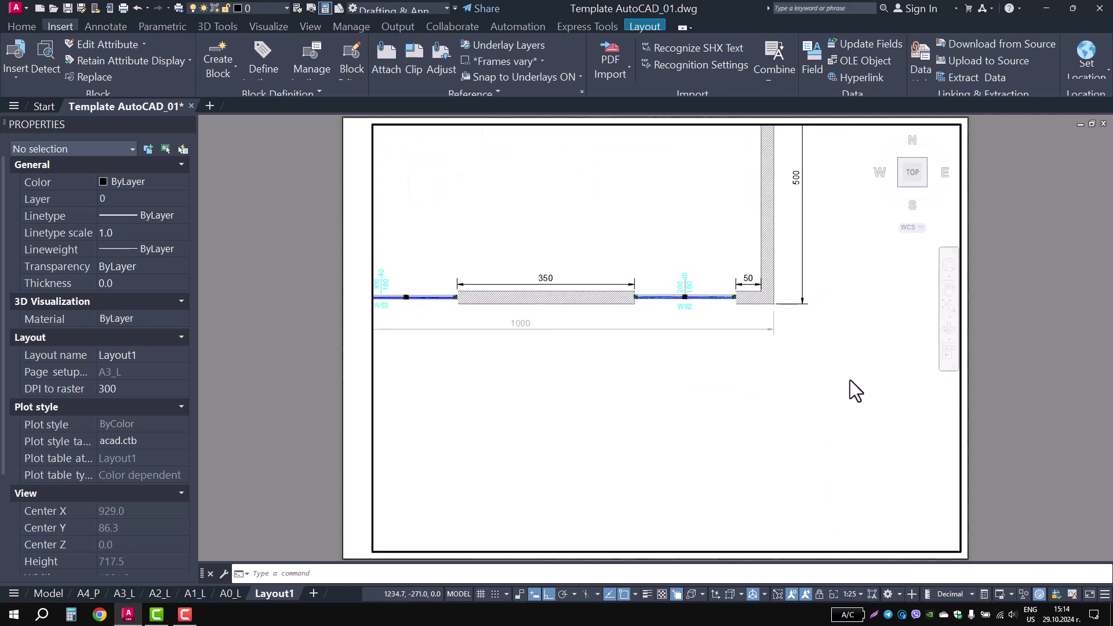
left_click(851, 594)
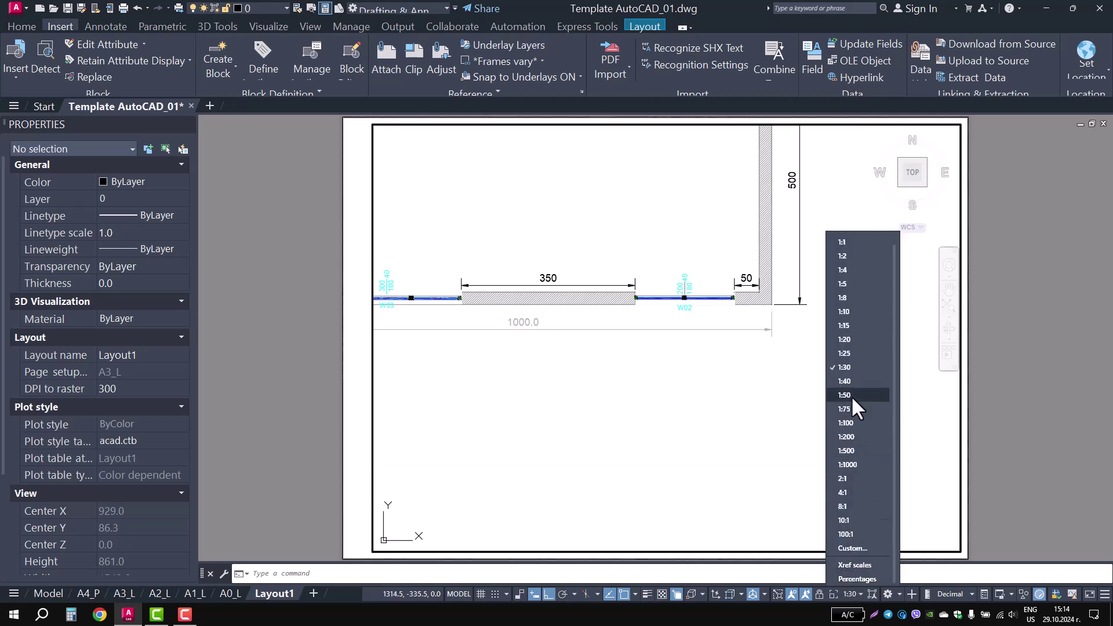
left_click(847, 381)
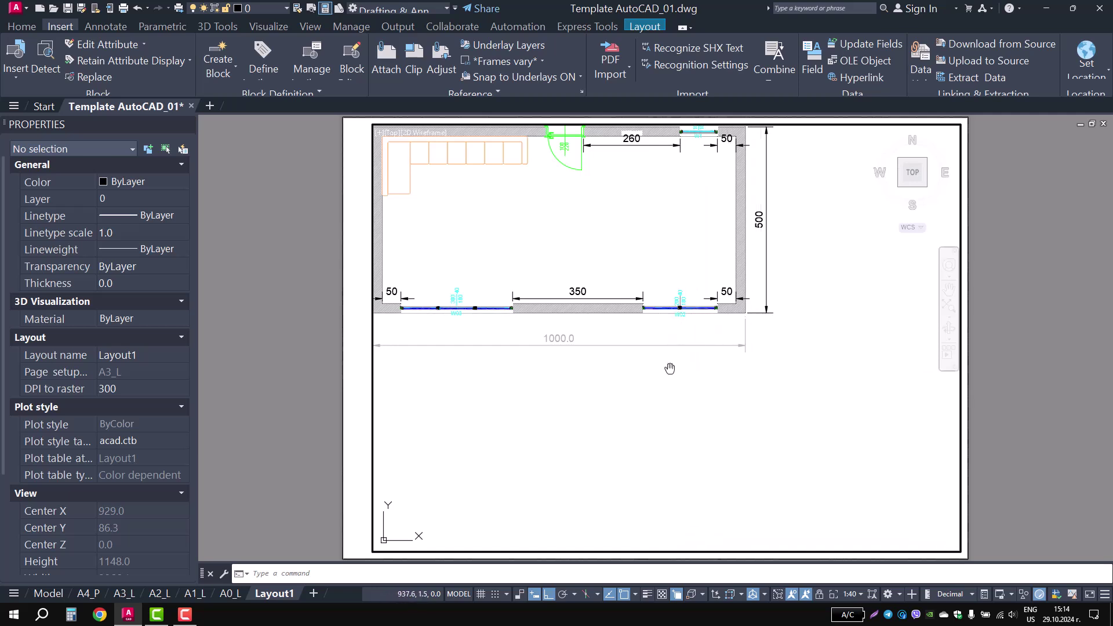
mouse_move(685, 384)
middle_mouse_down()
mouse_move(752, 461)
mouse_move(747, 435)
middle_mouse_up()
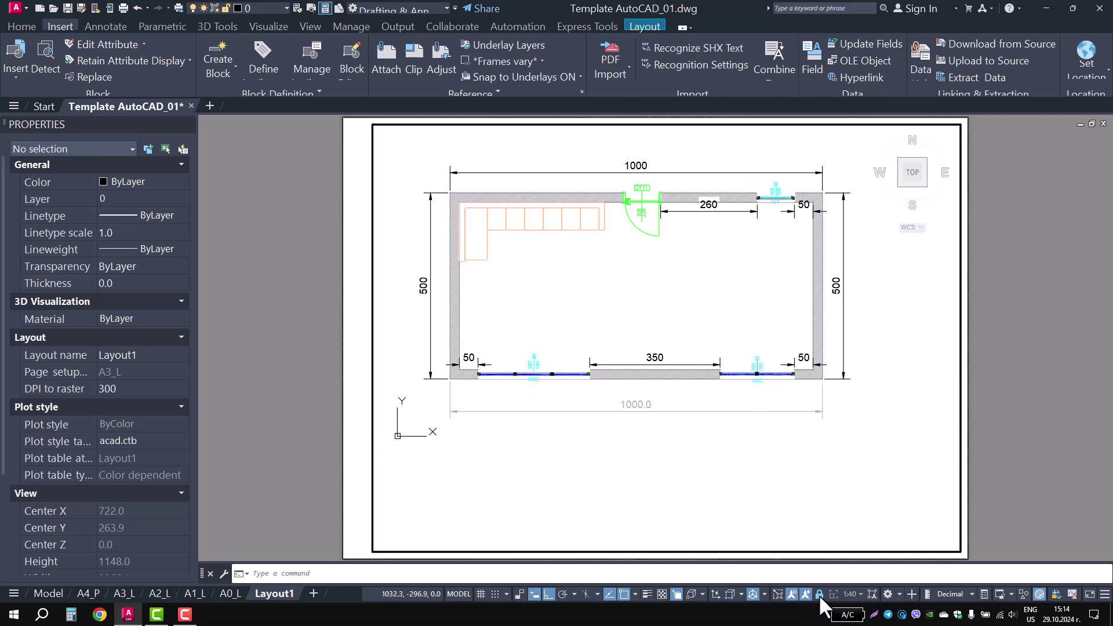
Step: In model space, locate the W1 block and look over the W01 windows below
left_click(35, 595)
middle_click_drag(316, 221, 425, 239)
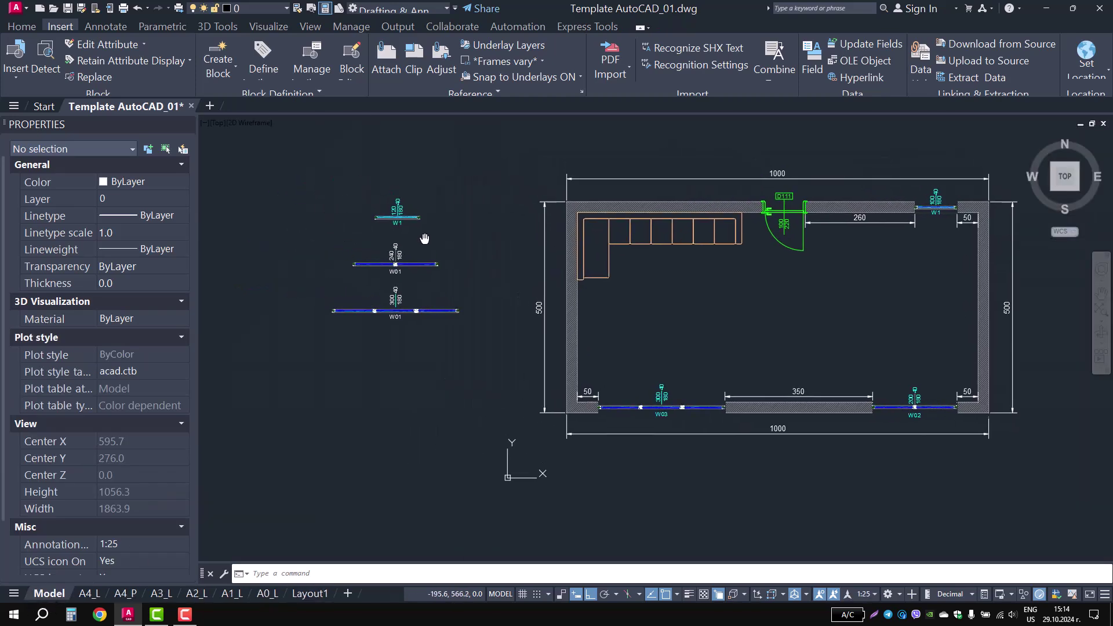
scroll(424, 239, "up", 5)
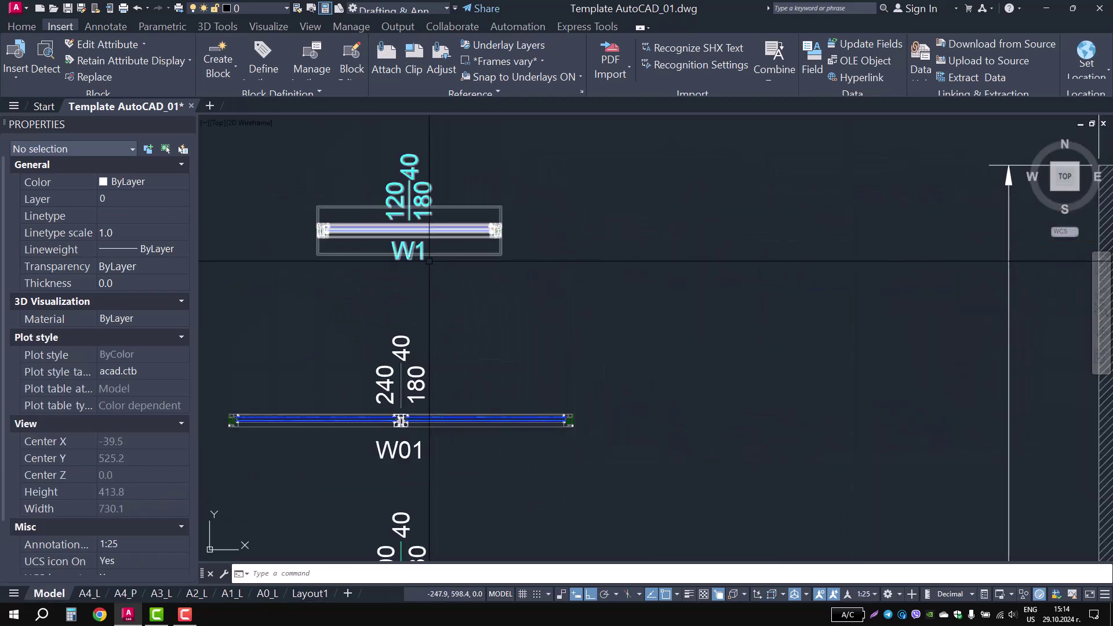
left_click(441, 232)
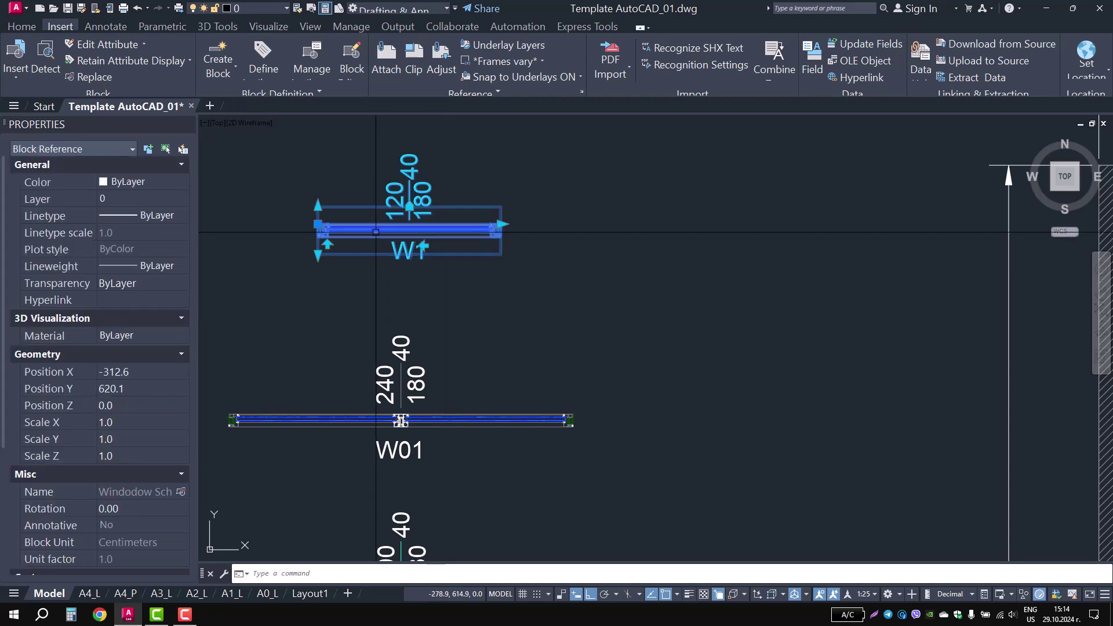
key("Escape")
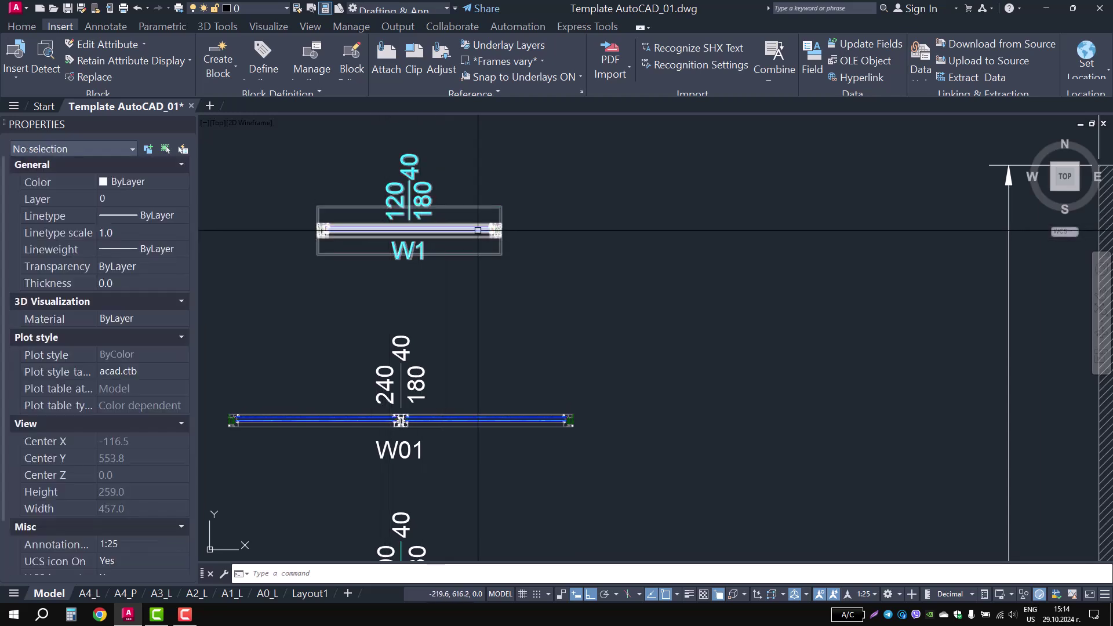
mouse_move(404, 403)
middle_mouse_down()
mouse_move(438, 282)
mouse_move(421, 226)
middle_mouse_up()
middle_click_drag(475, 422, 542, 355)
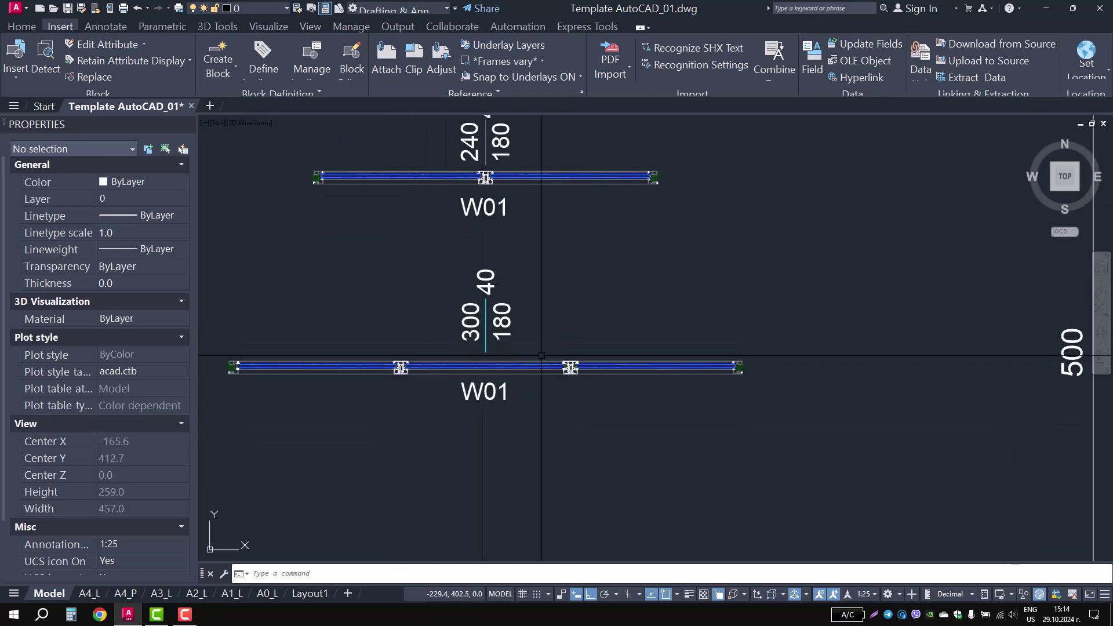
mouse_move(473, 264)
middle_mouse_down()
mouse_move(461, 397)
mouse_move(470, 492)
middle_mouse_up()
middle_click_drag(507, 209, 545, 268)
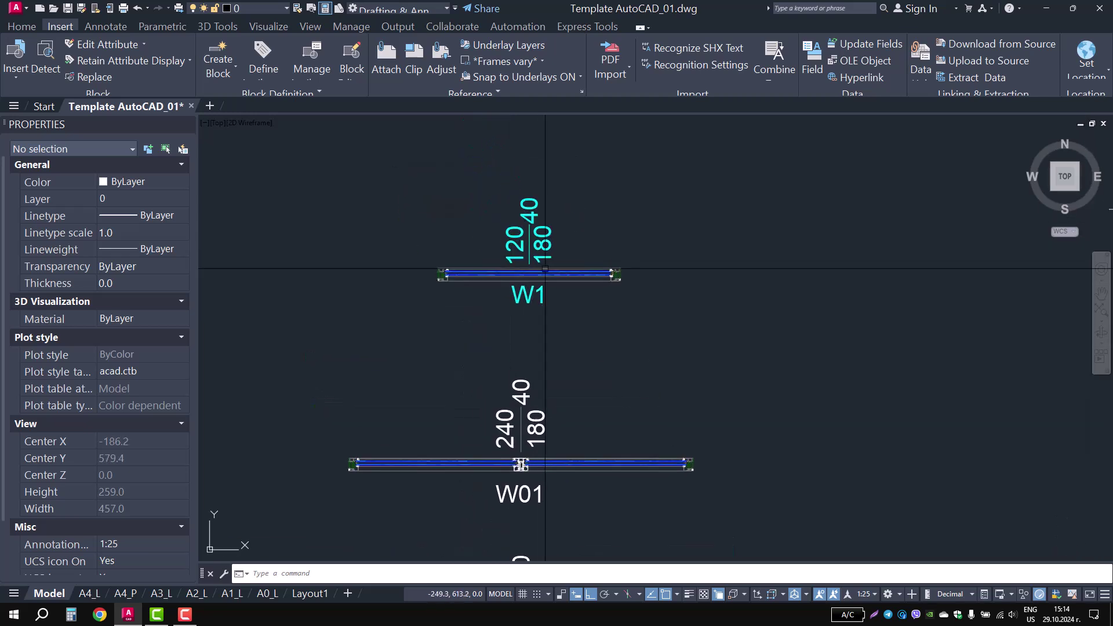
Step: Stretch the W1 window block 200 units from its right end
left_click(545, 270)
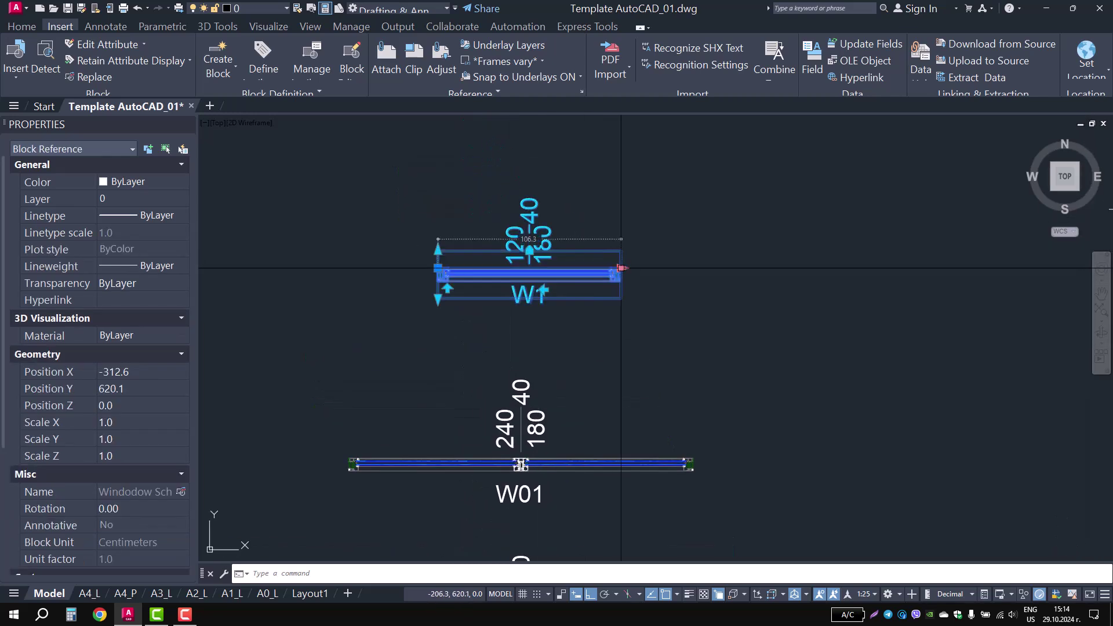
left_click(621, 268)
type("200")
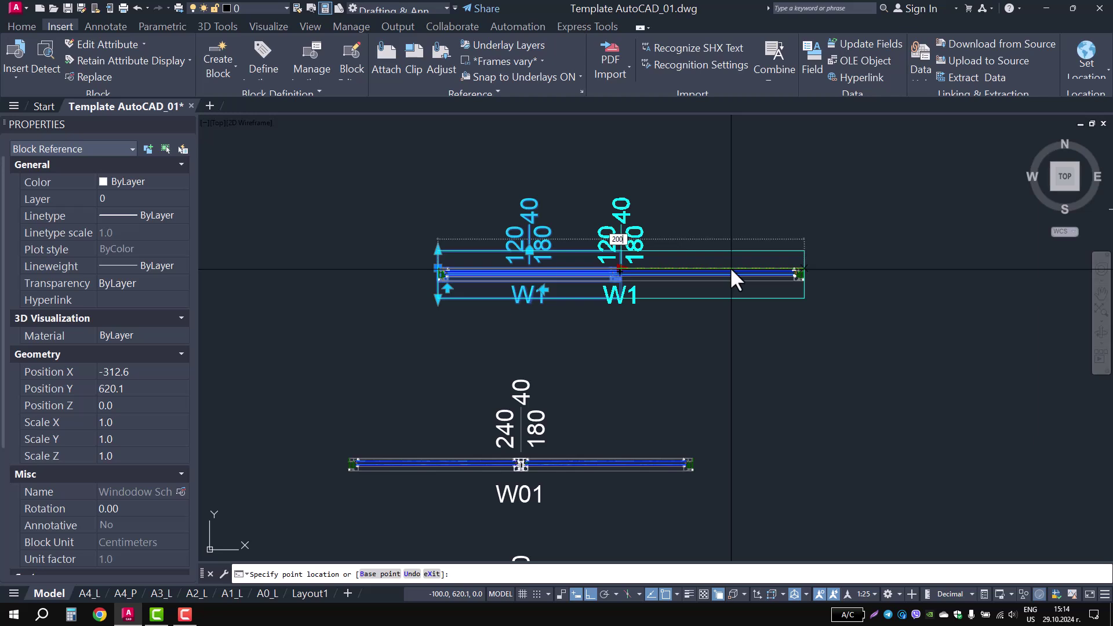
key("Return")
key("Escape")
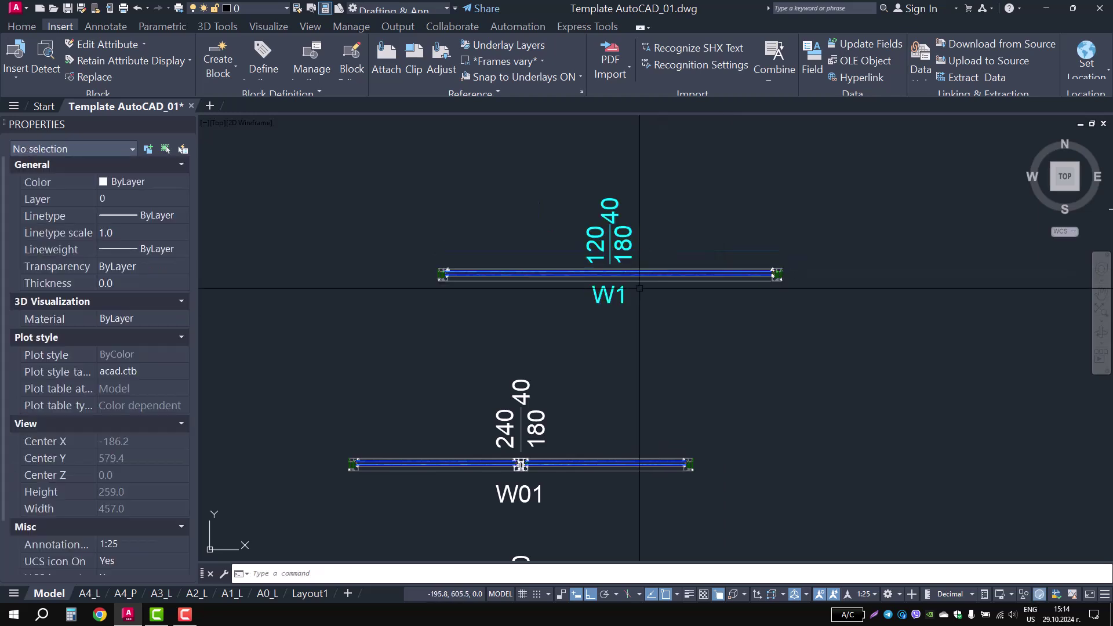
Step: Flip the lengthened W1 window block using its flip grips
left_click(639, 284)
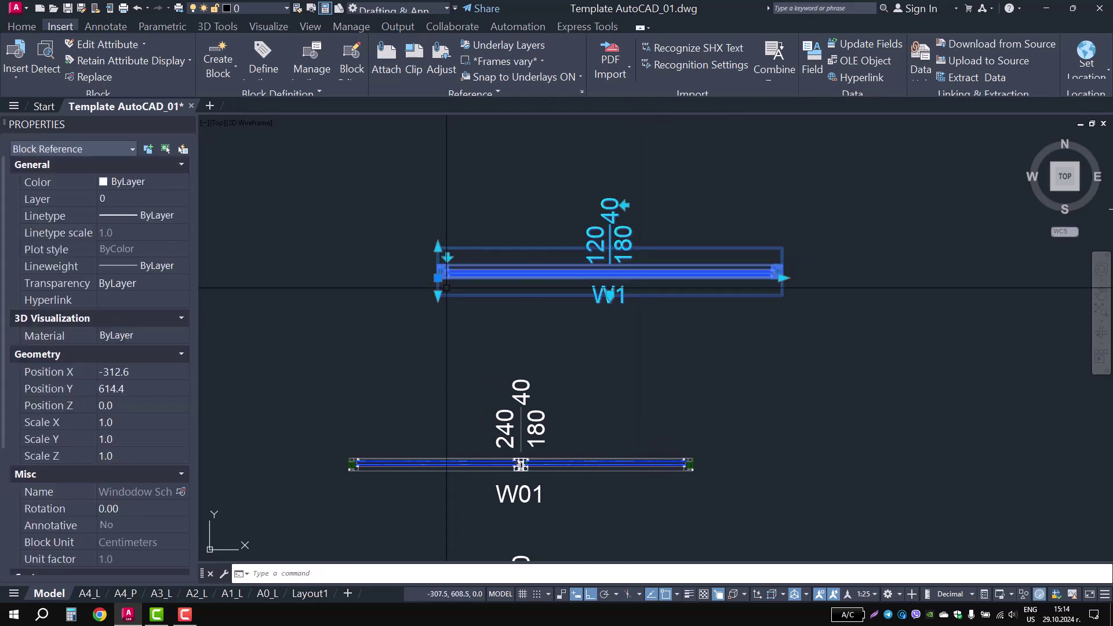
left_click(446, 257)
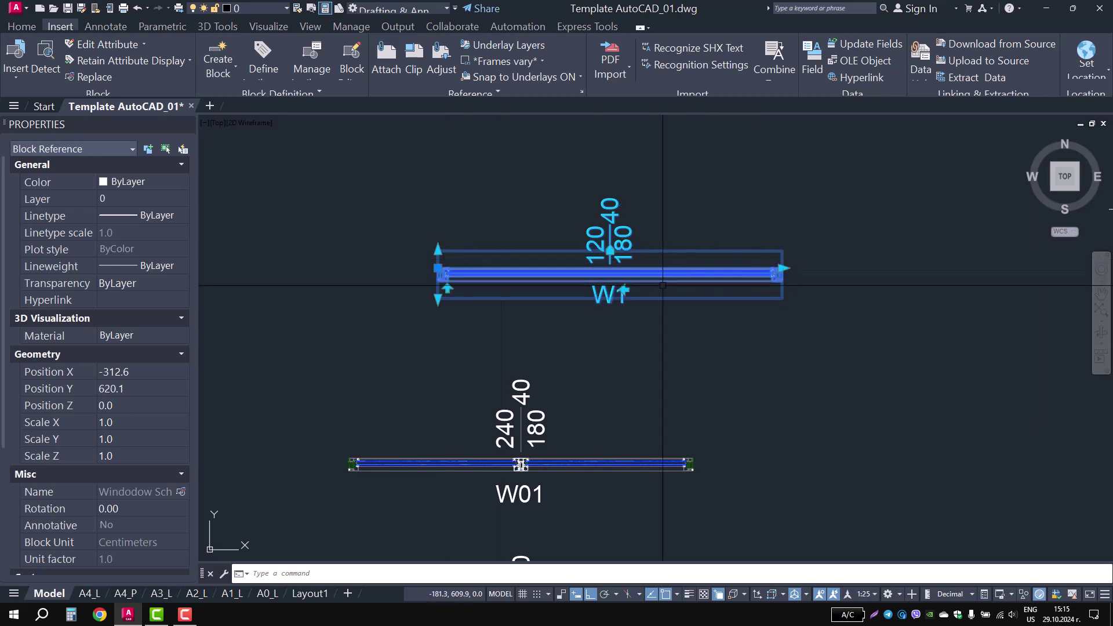
left_click(783, 268)
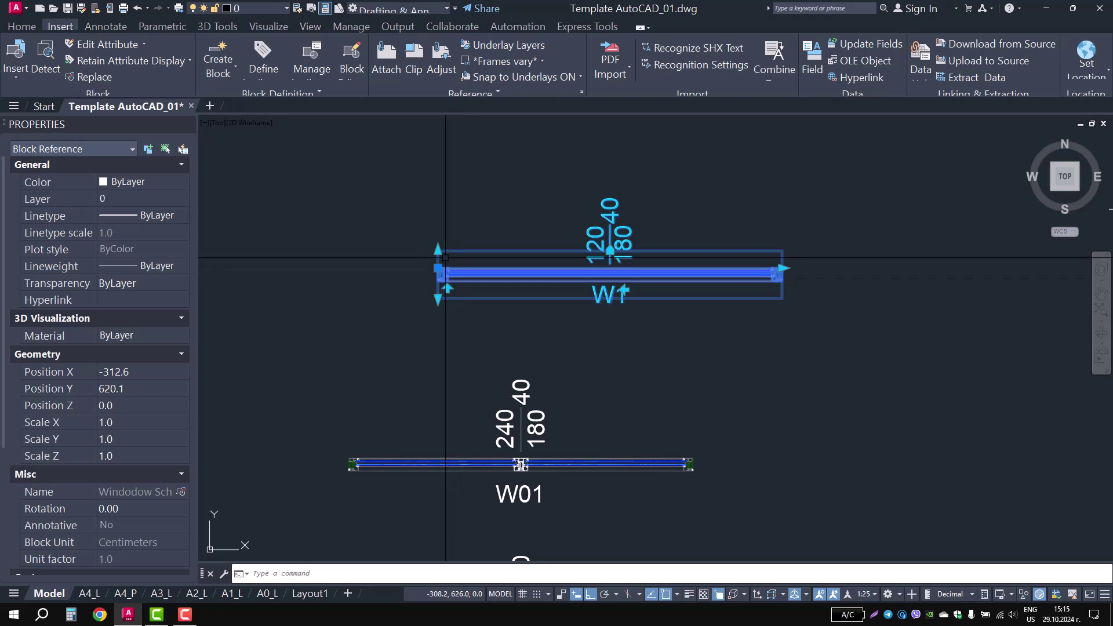
scroll(444, 252, "up", 5)
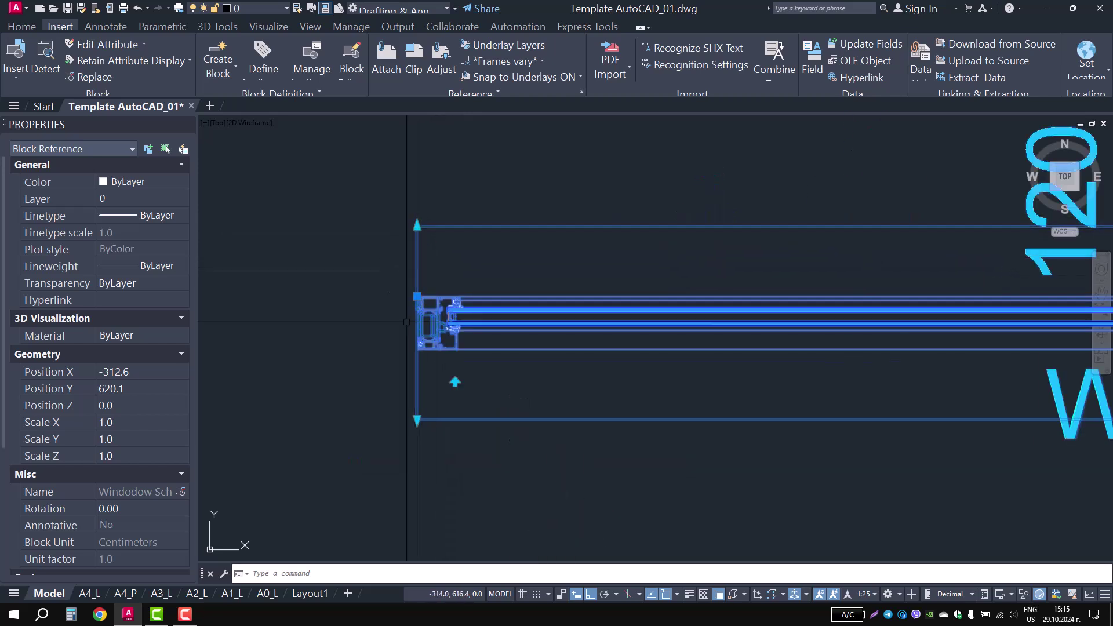
scroll(425, 481, "down", 2)
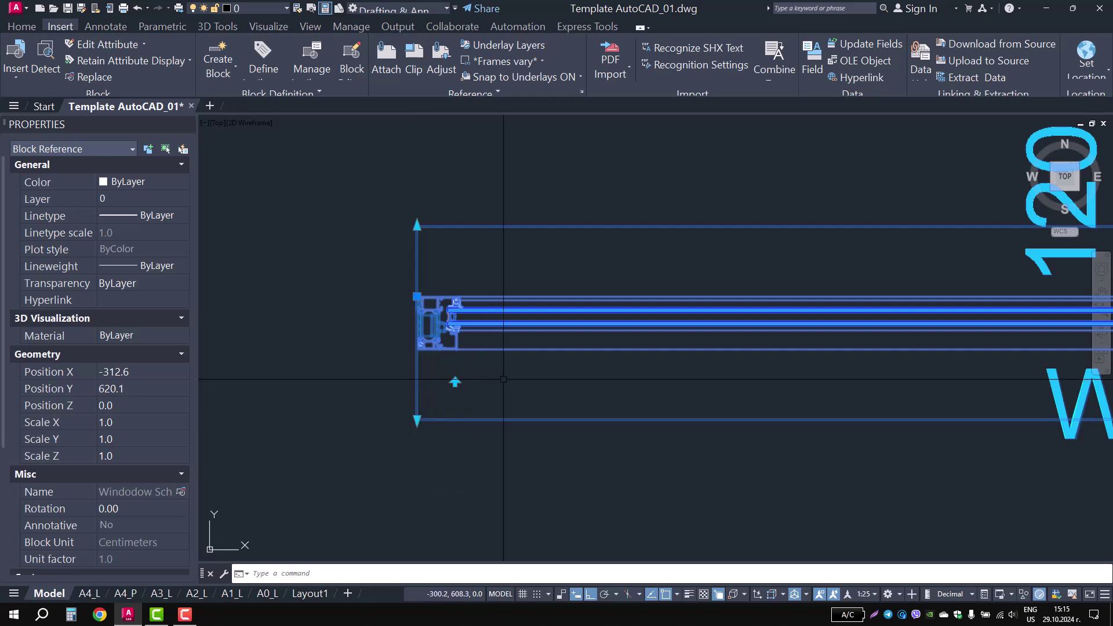
scroll(600, 395, "down", 5)
scroll(600, 394, "down", 3)
scroll(939, 389, "up", 2)
scroll(904, 406, "up", 4)
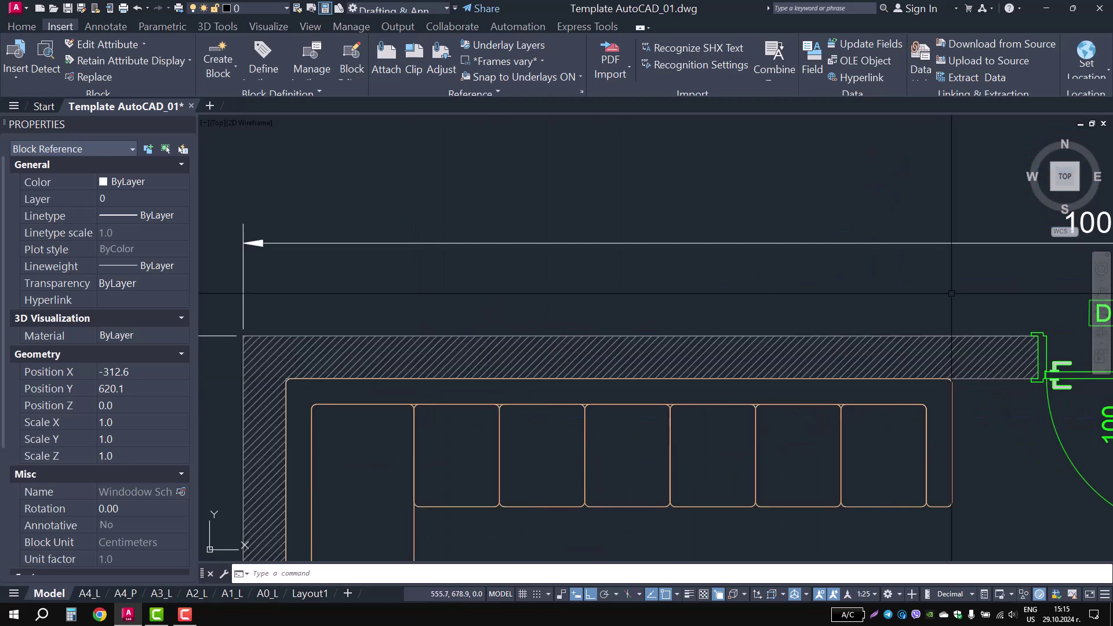
scroll(696, 360, "down", 1)
scroll(586, 348, "up", 1)
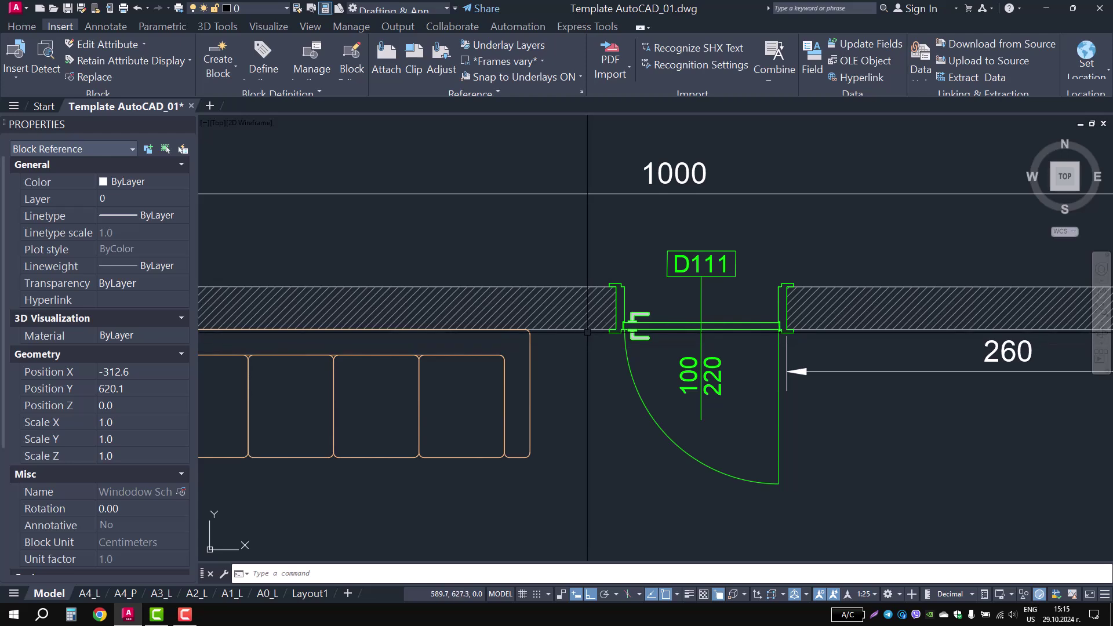
scroll(597, 313, "down", 5)
scroll(667, 307, "up", 5)
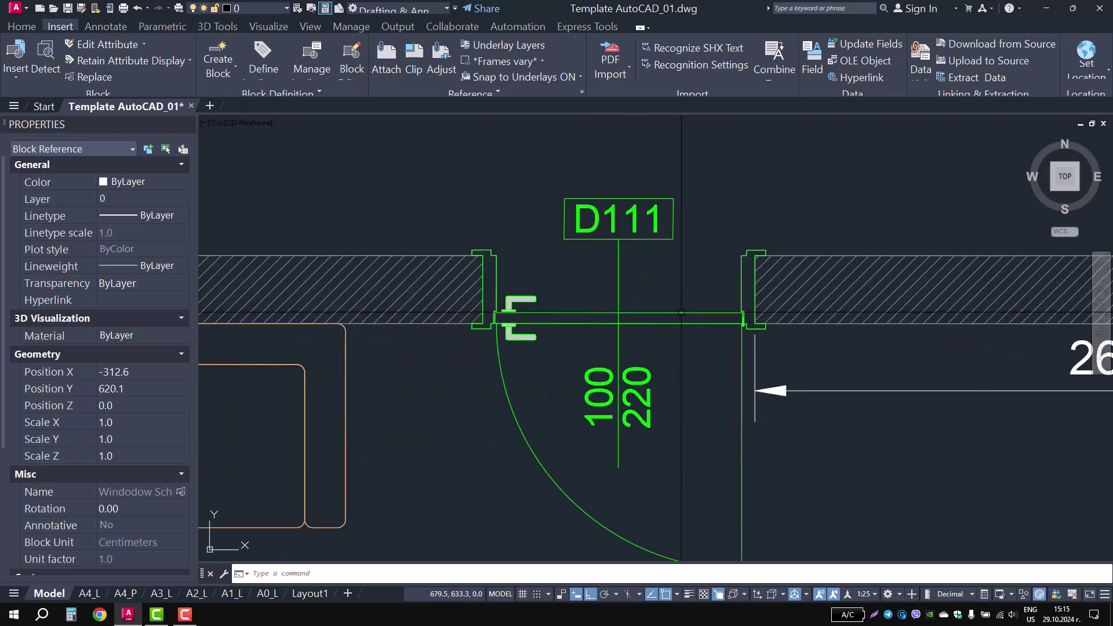
scroll(579, 325, "up", 1)
scroll(606, 266, "down", 4)
scroll(606, 266, "up", 2)
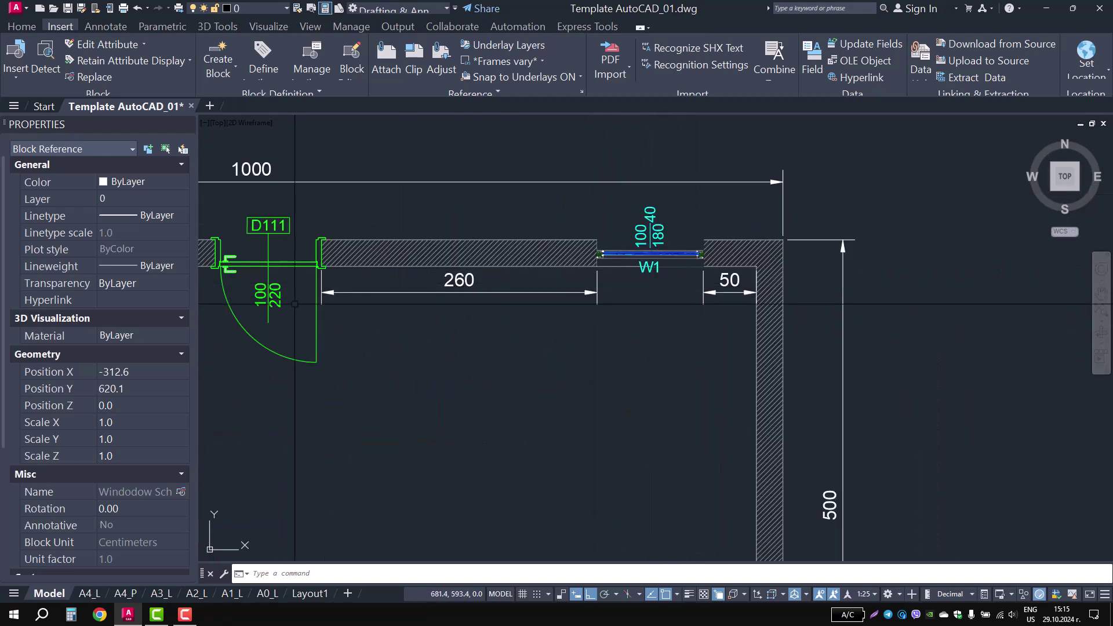
scroll(606, 267, "up", 1)
scroll(606, 266, "down", 4)
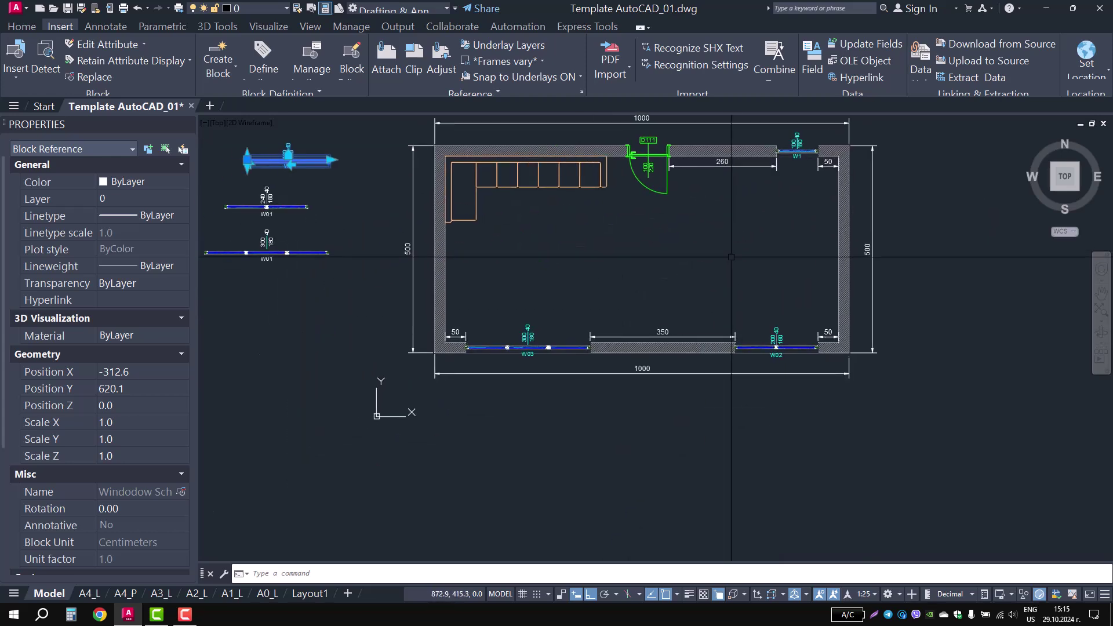
scroll(554, 343, "up", 3)
middle_click_drag(554, 342, 656, 265)
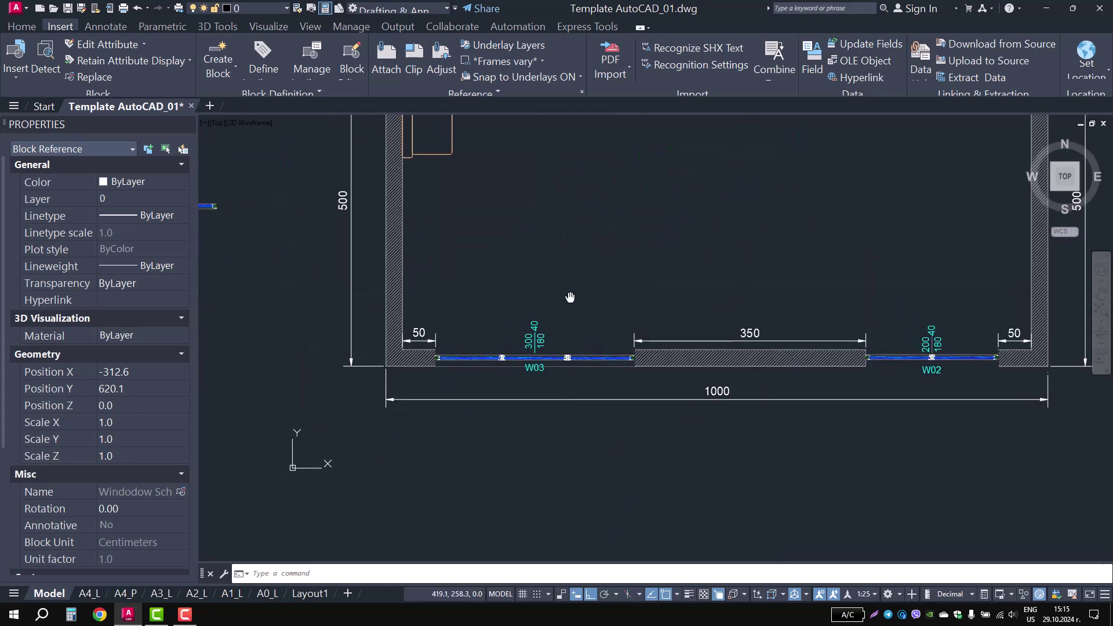
scroll(655, 265, "up", 2)
scroll(615, 296, "up", 2)
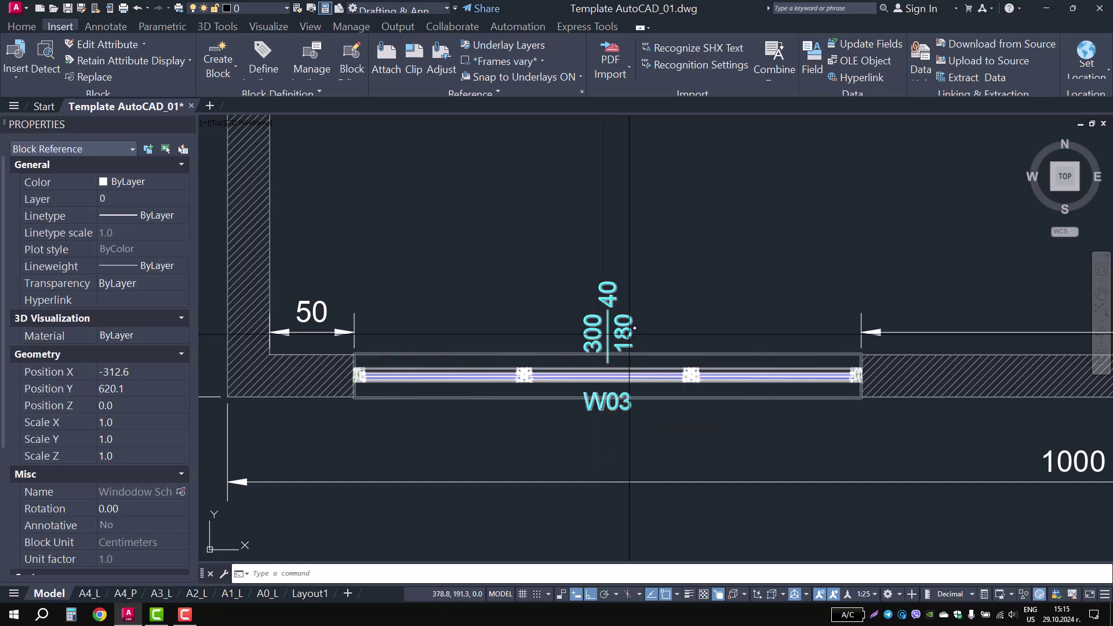
scroll(624, 353, "down", 1)
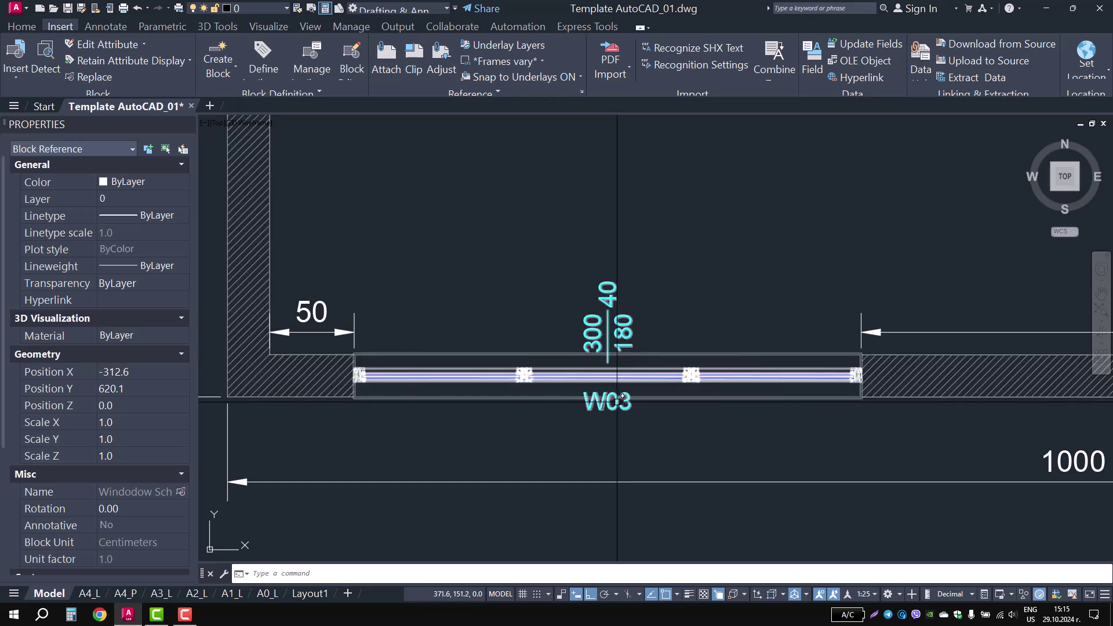
scroll(621, 377, "down", 3)
scroll(619, 405, "down", 2)
scroll(579, 371, "up", 3)
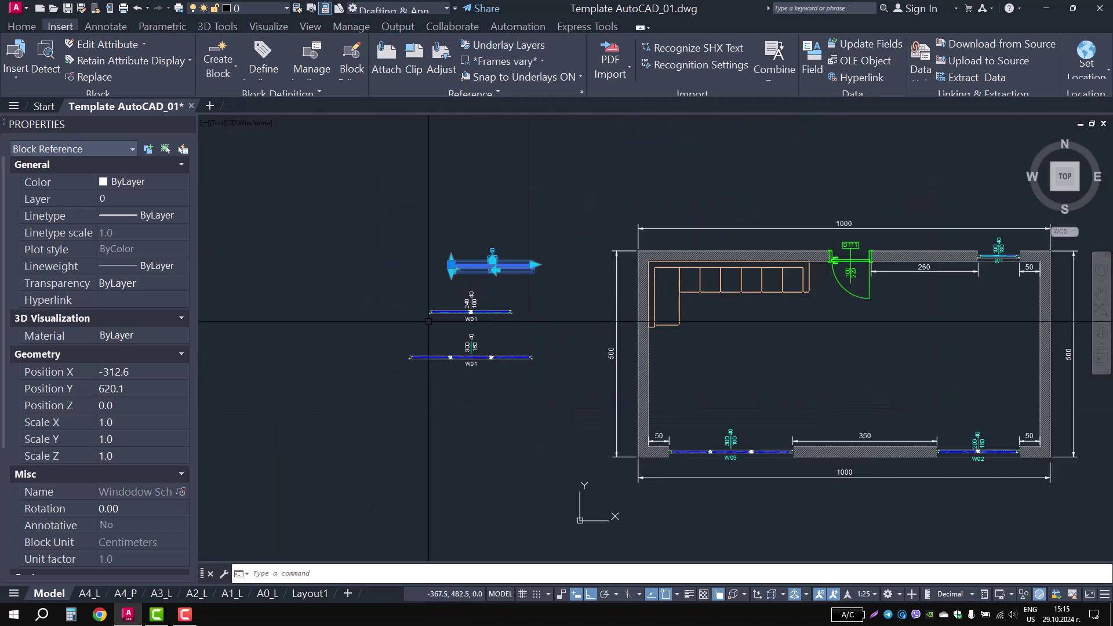
scroll(522, 313, "up", 2)
Step: Try stretching the upper loose W01 block, then cancel to keep its length
key("Escape")
left_click(513, 305)
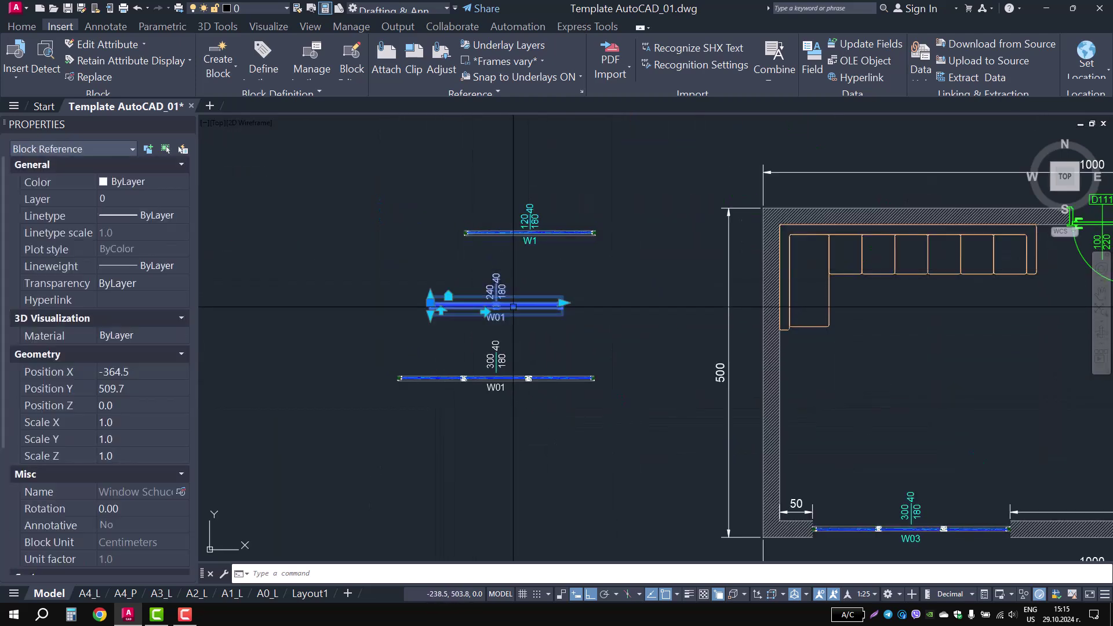
scroll(513, 304, "up", 4)
left_click(639, 297)
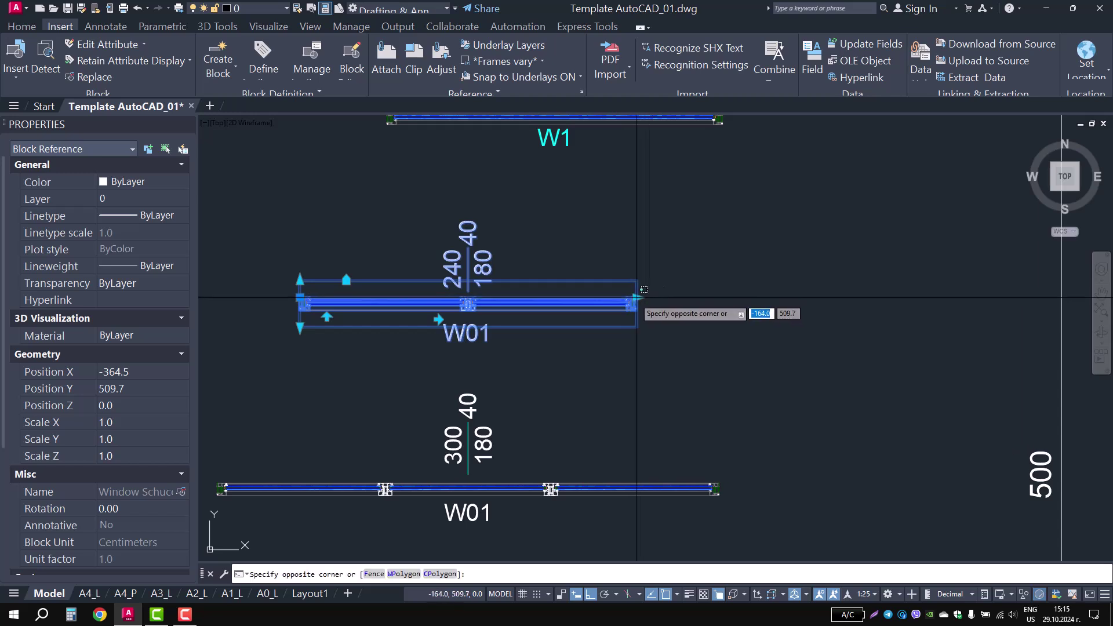
key("Escape")
left_click(632, 302)
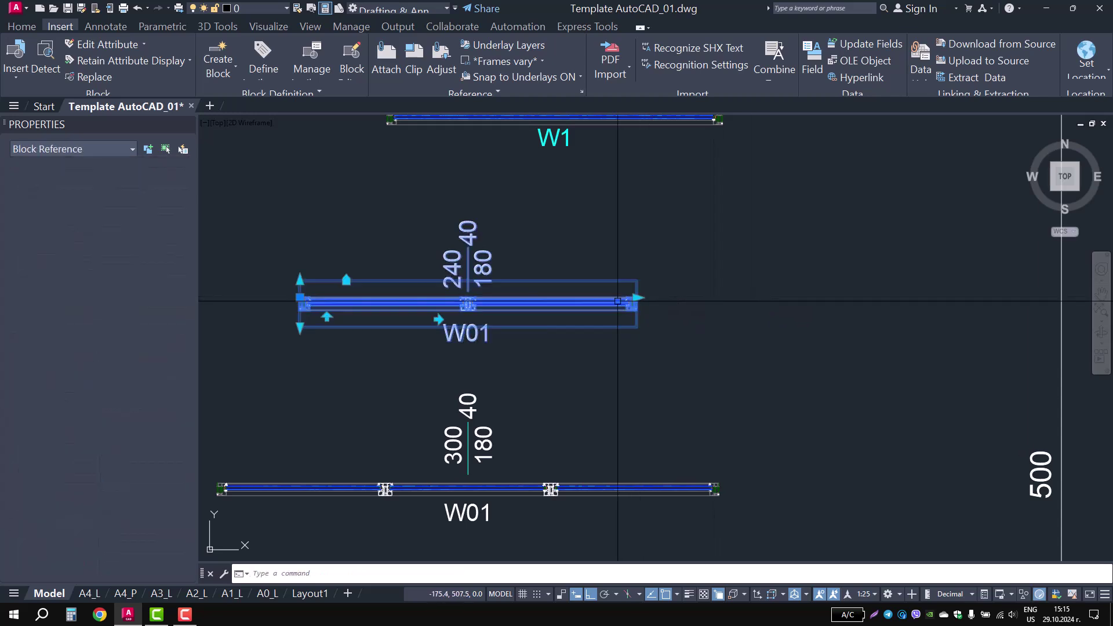
left_click(638, 298)
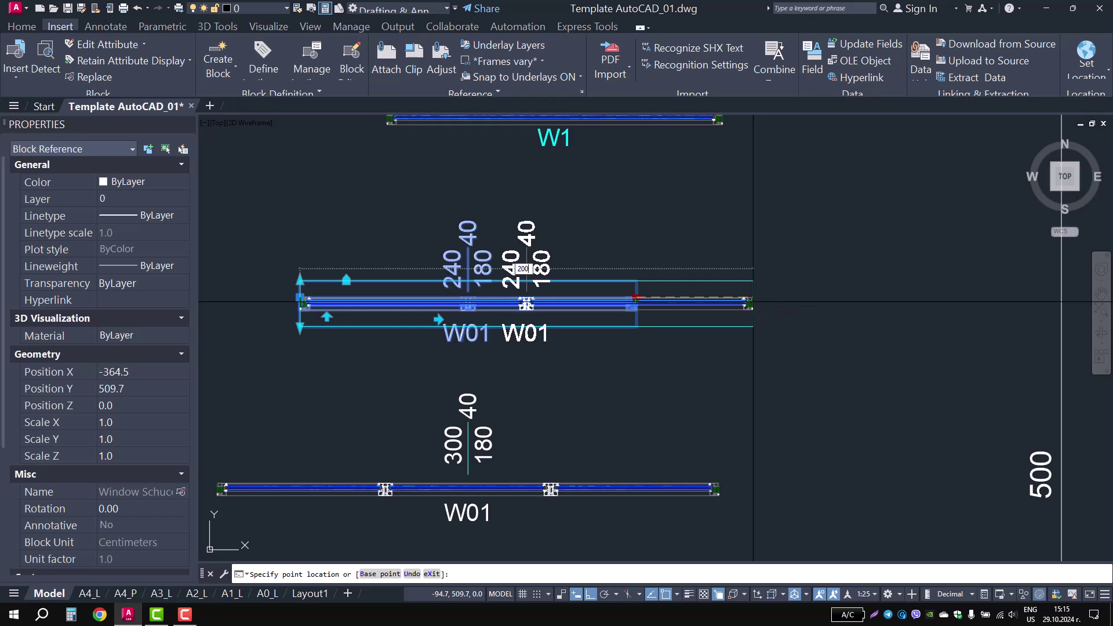
key("Escape")
key("Escape")
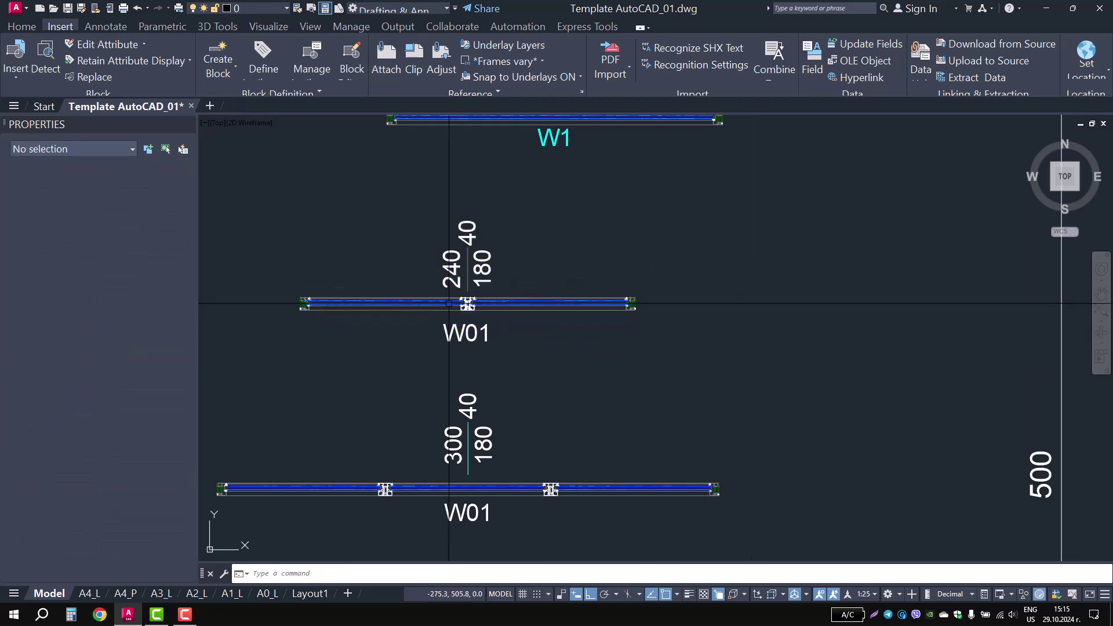
Step: Shorten the lower loose W01 block by dragging its right end inward
scroll(447, 306, "down", 2)
scroll(446, 306, "up", 2)
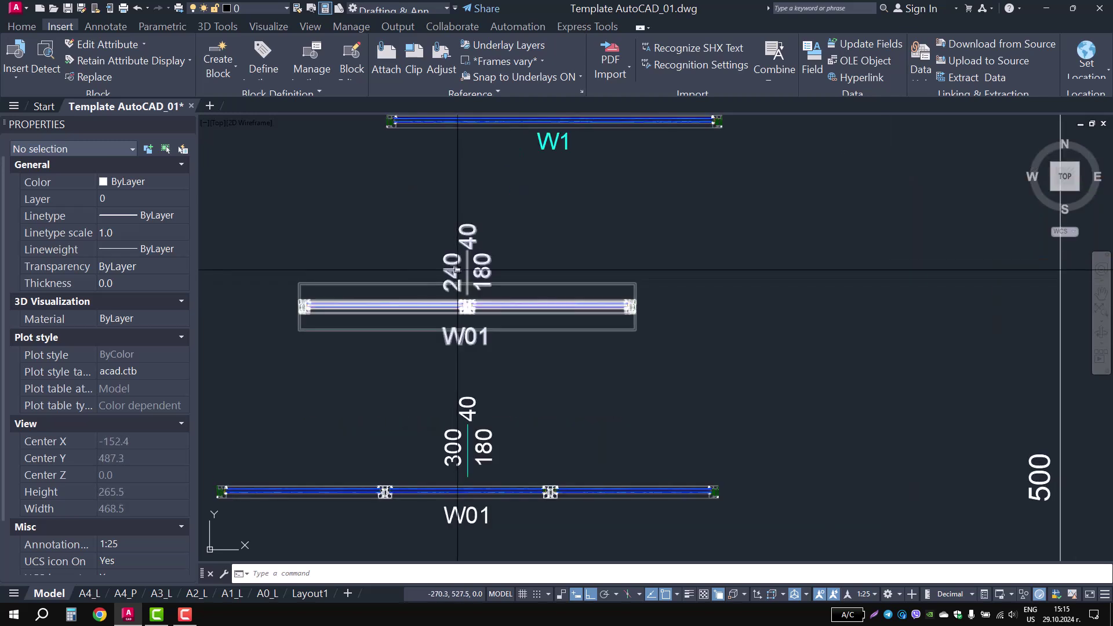
scroll(457, 252, "up", 2)
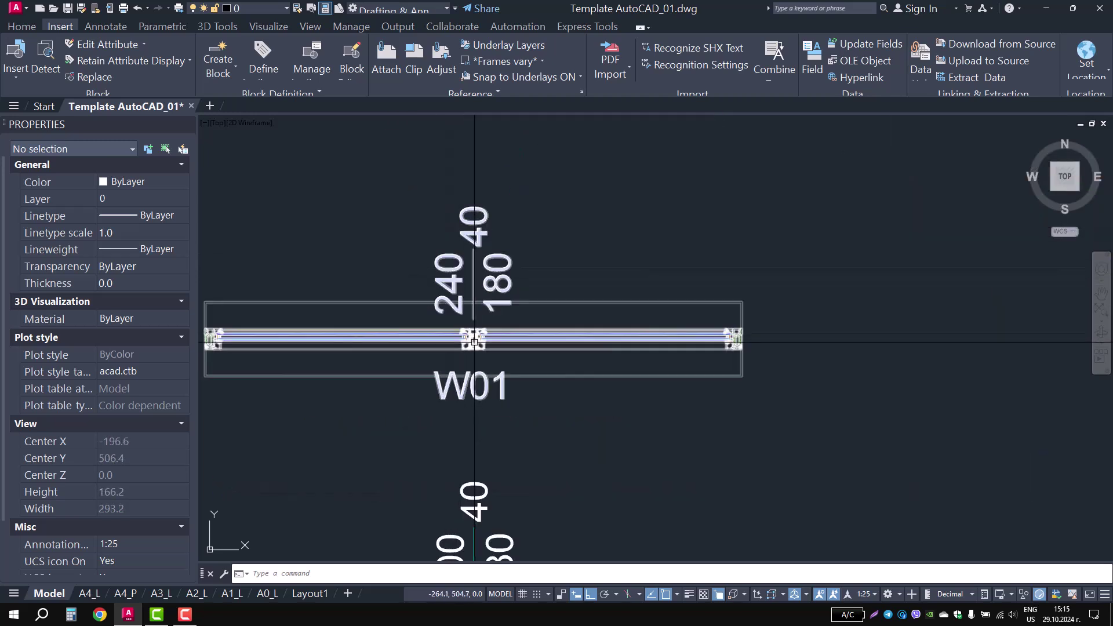
scroll(481, 347, "down", 3)
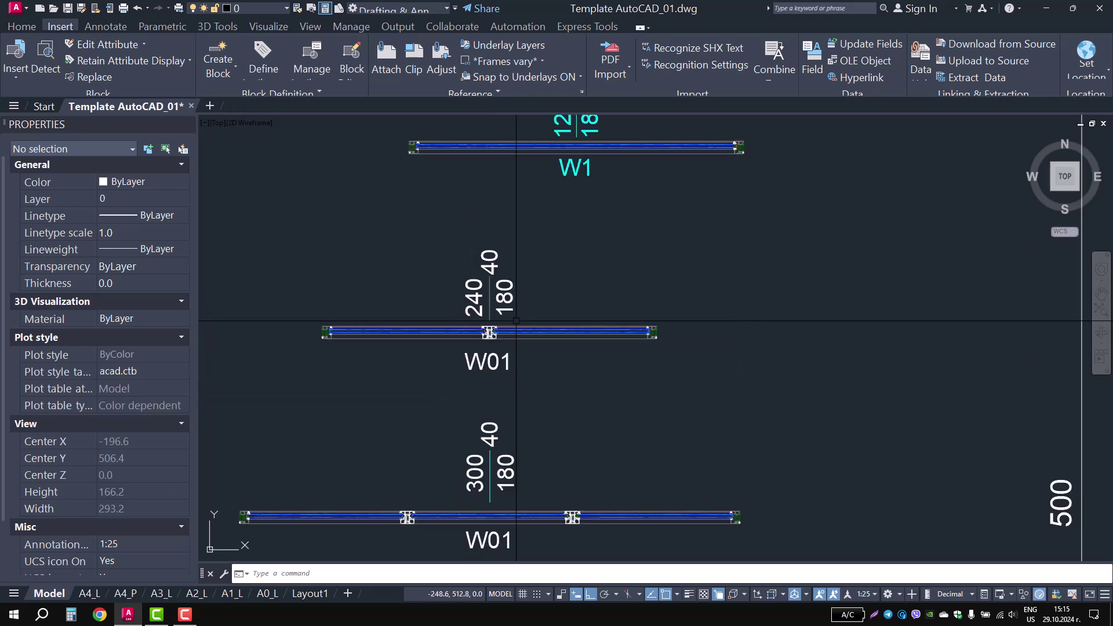
middle_click_drag(506, 345, 506, 203)
scroll(532, 360, "down", 2)
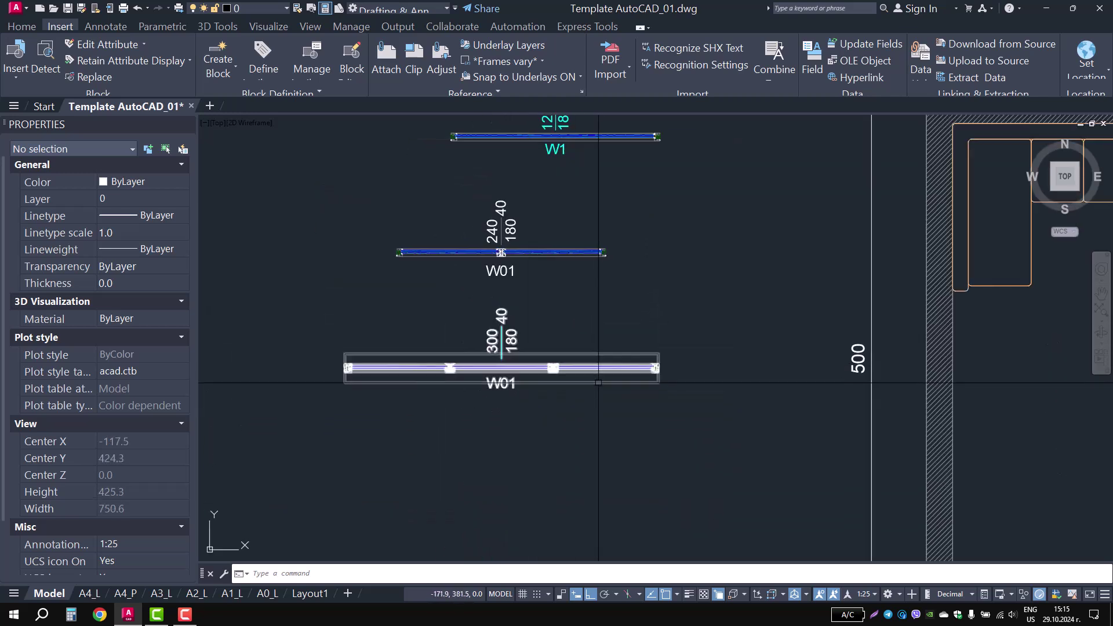
left_click(594, 368)
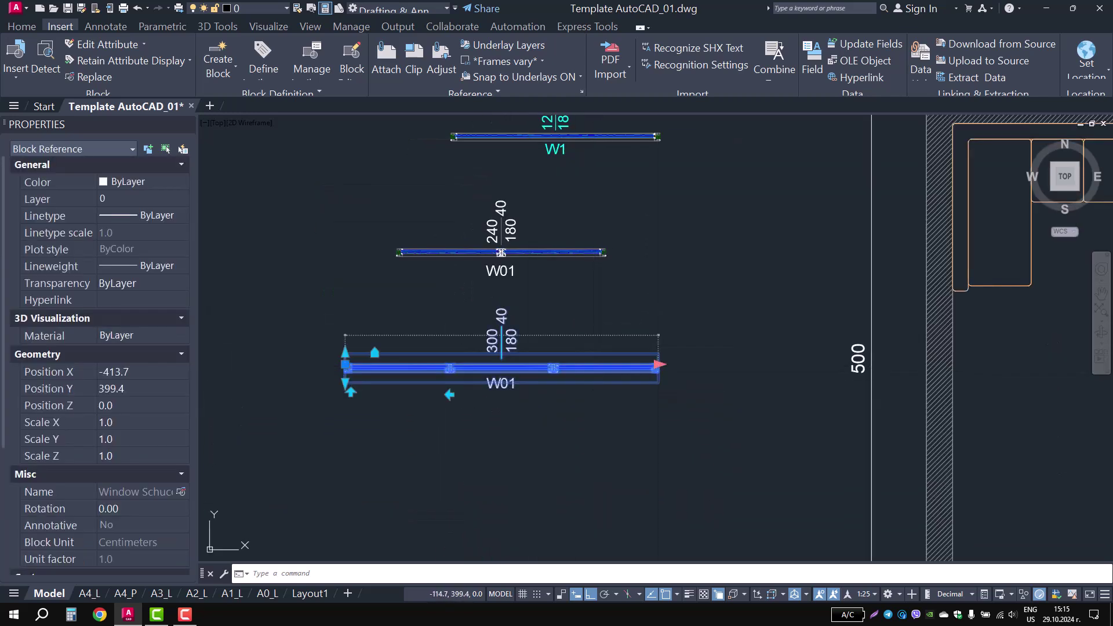
left_click(659, 365)
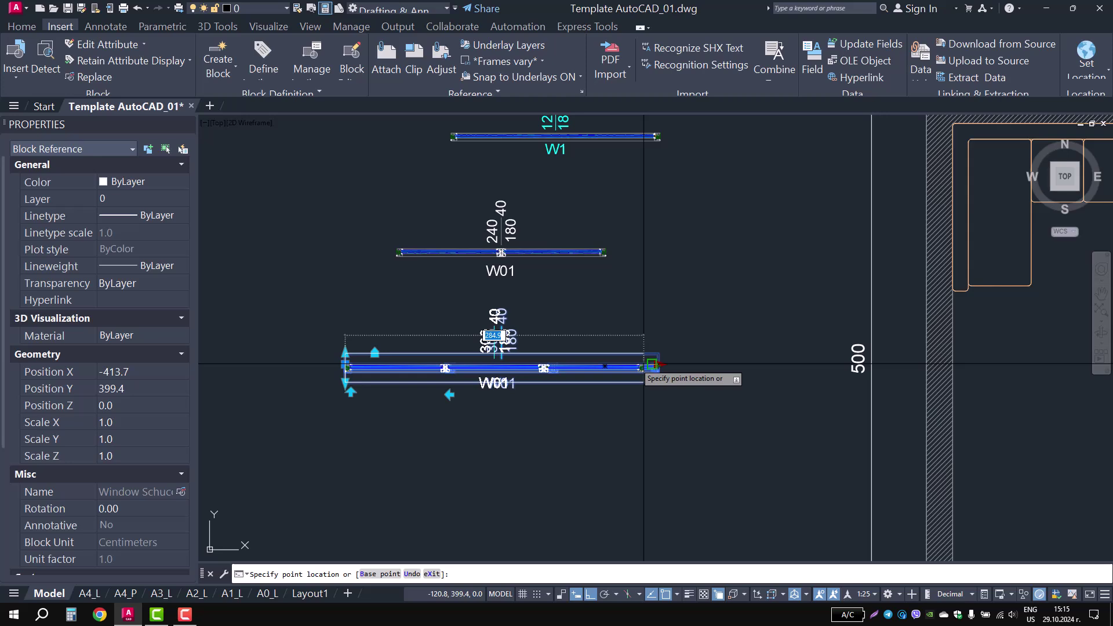
left_click(613, 363)
scroll(490, 384, "up", 4)
key("Escape")
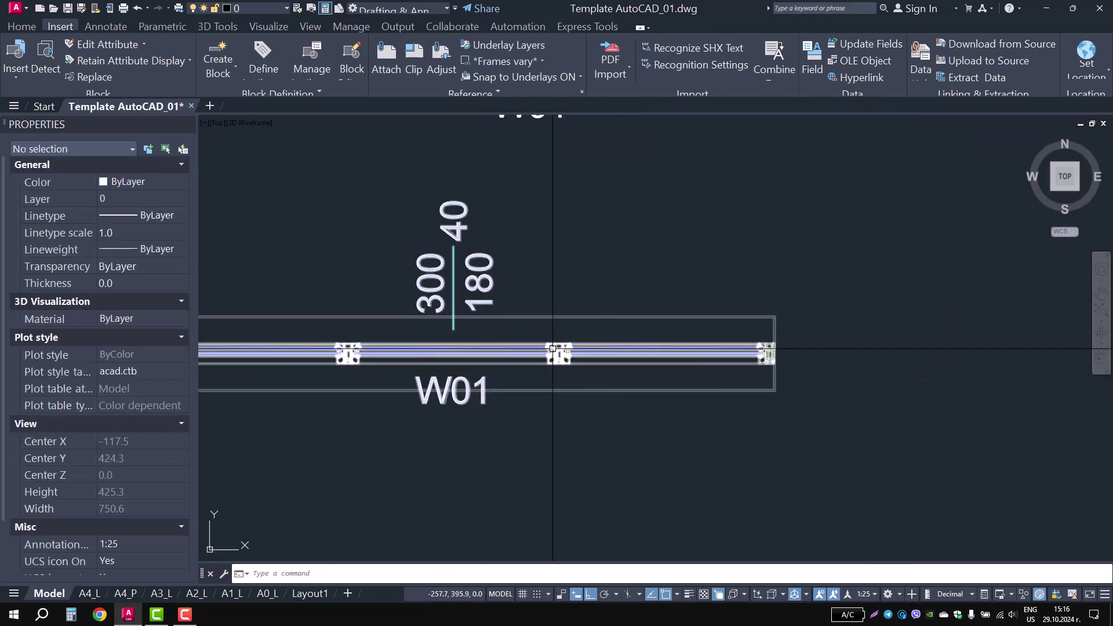
Step: Box-select the three spare window blocks left of the plan and delete them
scroll(346, 382, "down", 2)
scroll(548, 279, "down", 2)
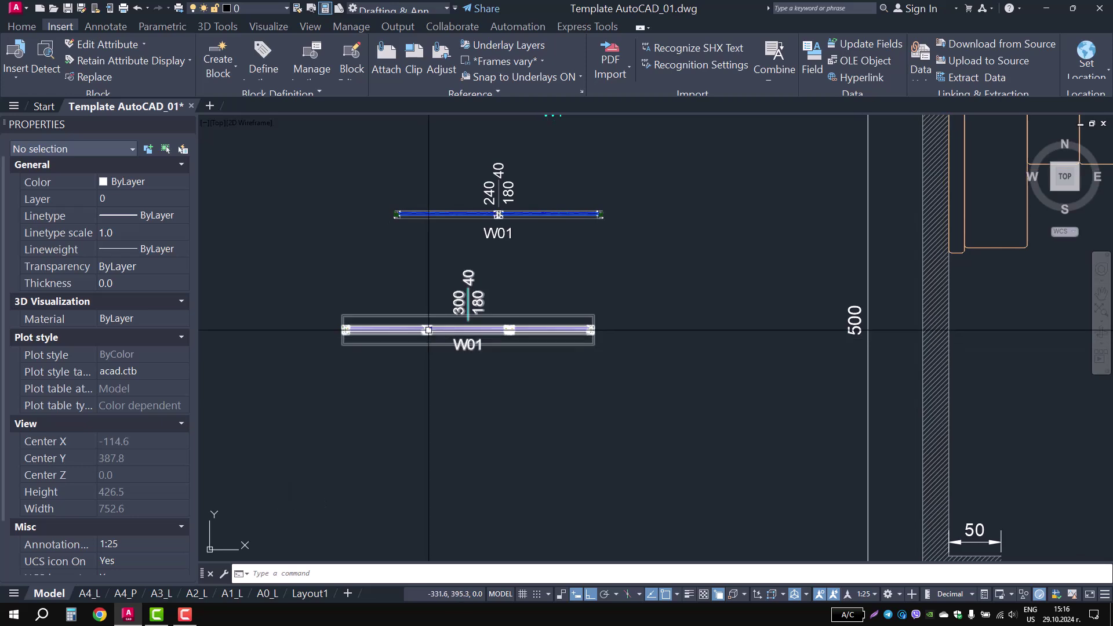
scroll(496, 208, "up", 2)
scroll(475, 220, "down", 2)
scroll(440, 261, "down", 3)
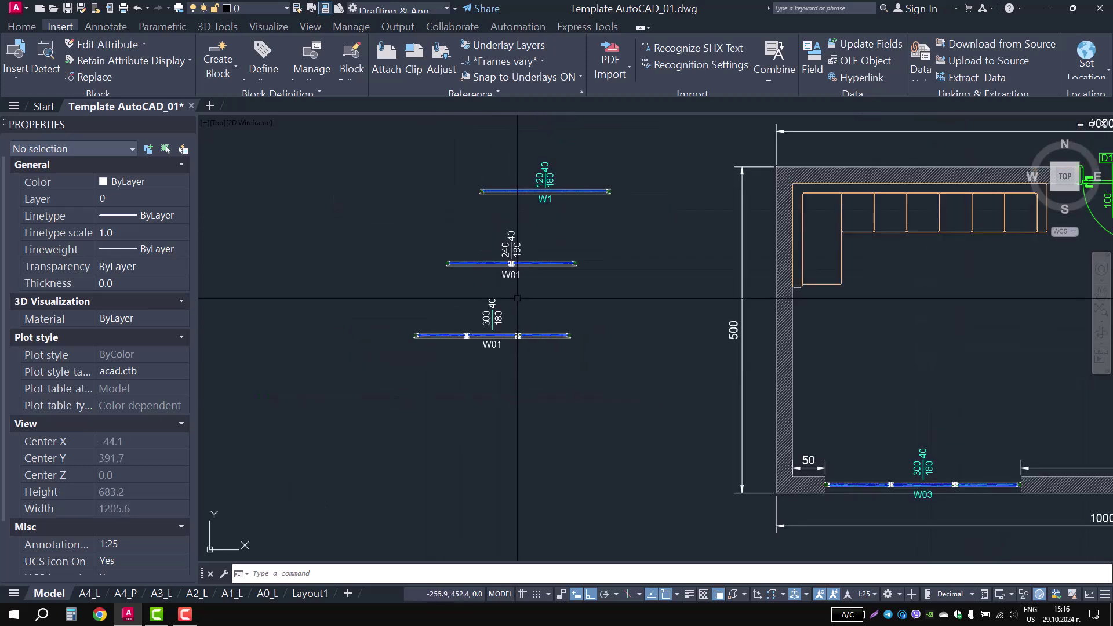
scroll(428, 282, "up", 1)
scroll(428, 282, "up", 2)
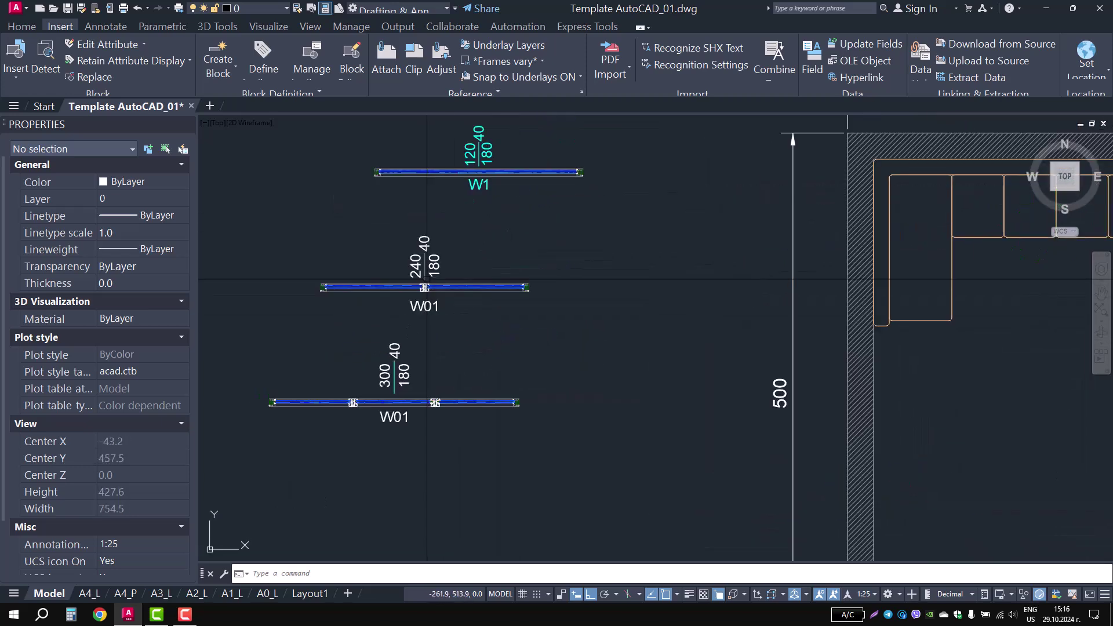
scroll(427, 279, "down", 2)
scroll(511, 366, "down", 1)
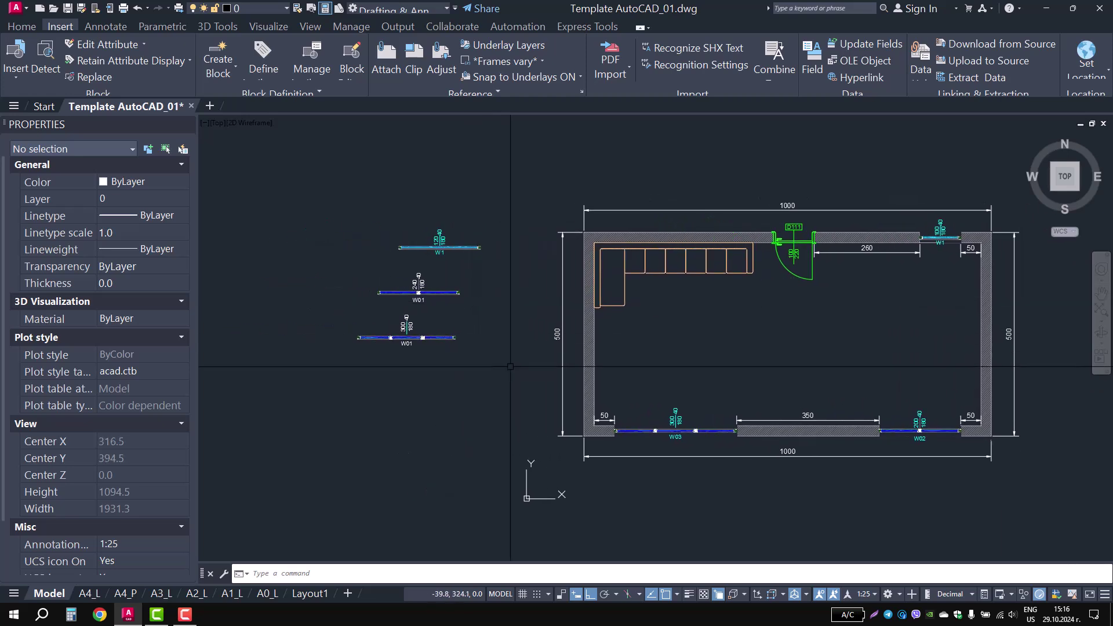
left_click(510, 367)
left_click(354, 212)
key("Delete")
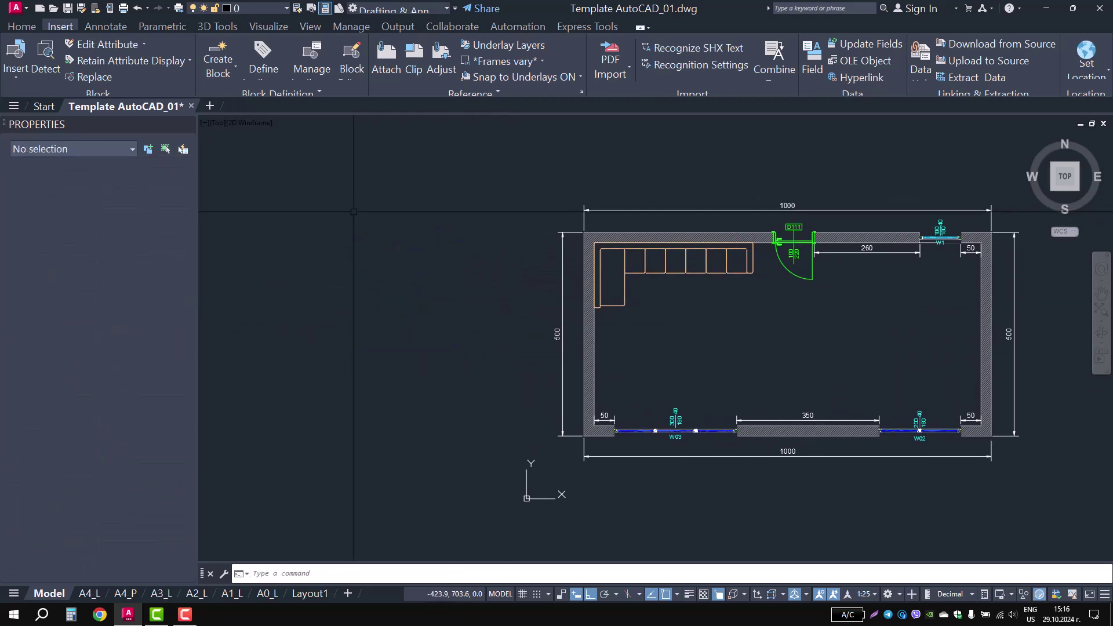
left_click(307, 590)
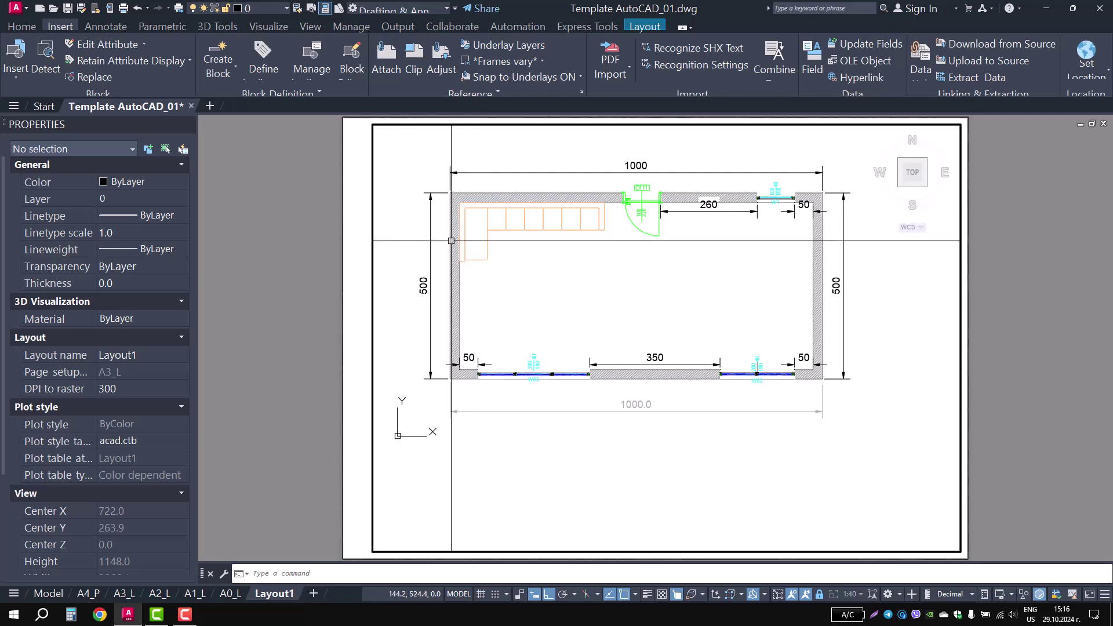
left_click(211, 594)
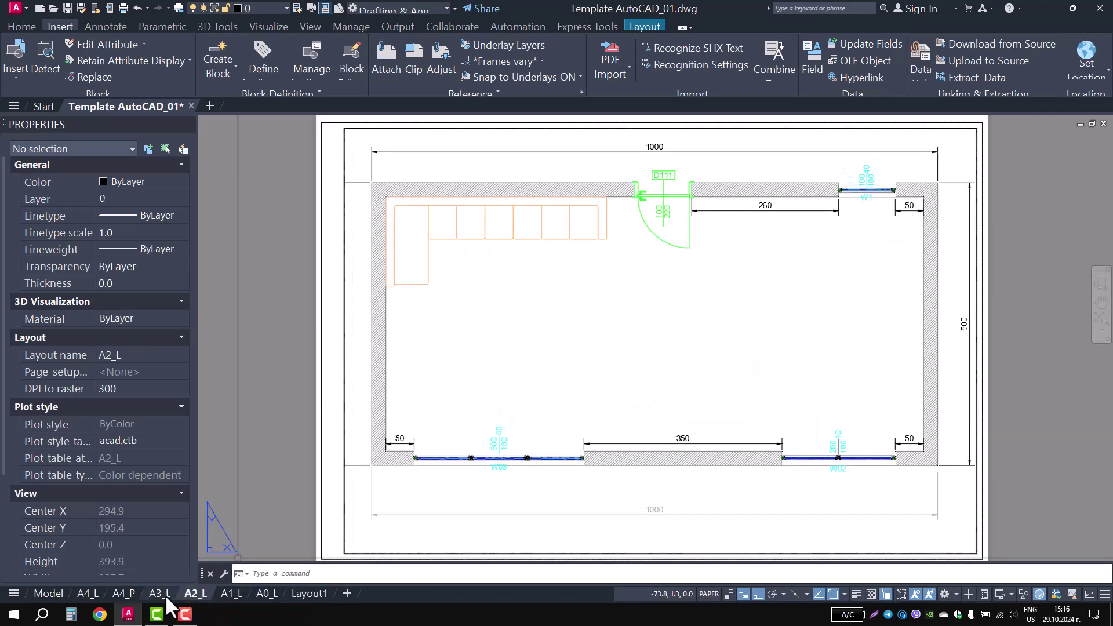
left_click(164, 595)
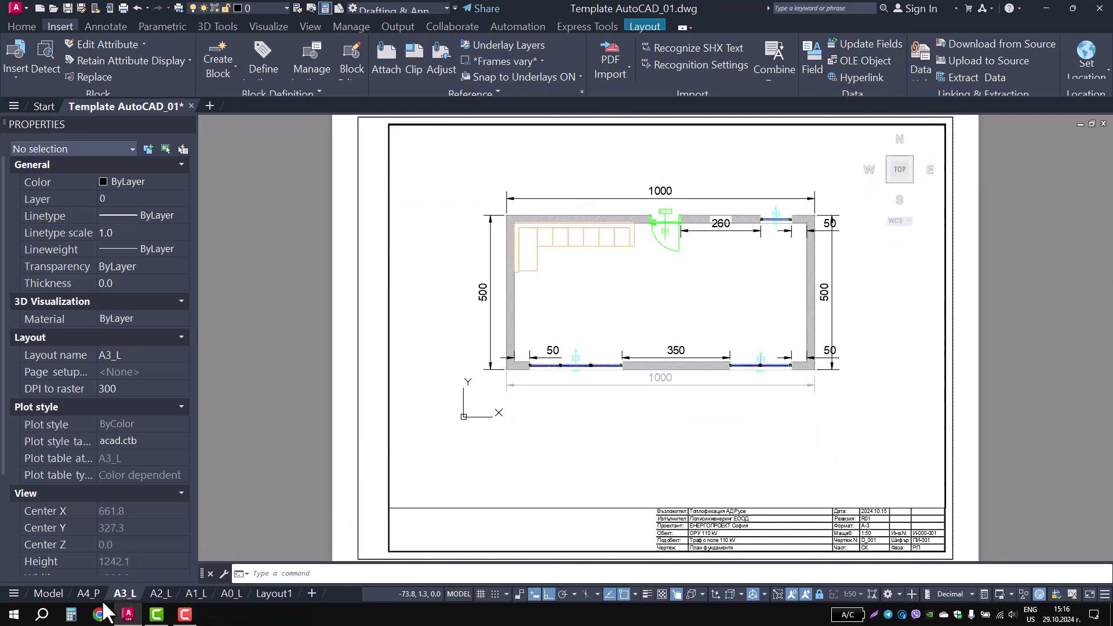
left_click(90, 593)
left_click(48, 594)
middle_click_drag(481, 316, 335, 325)
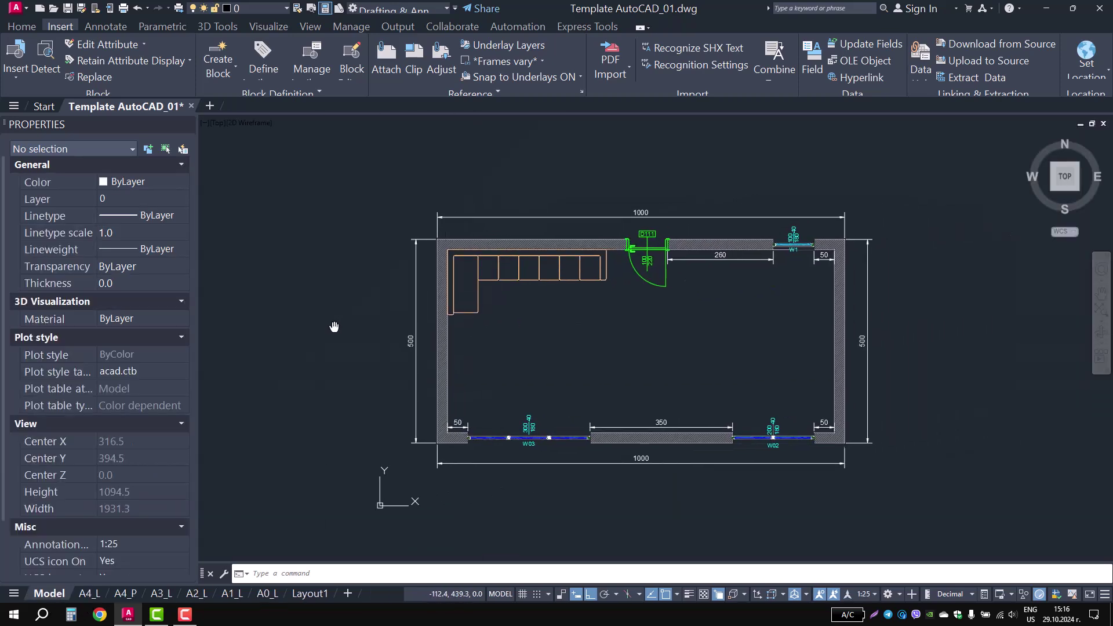
middle_click(373, 302)
middle_click(374, 302)
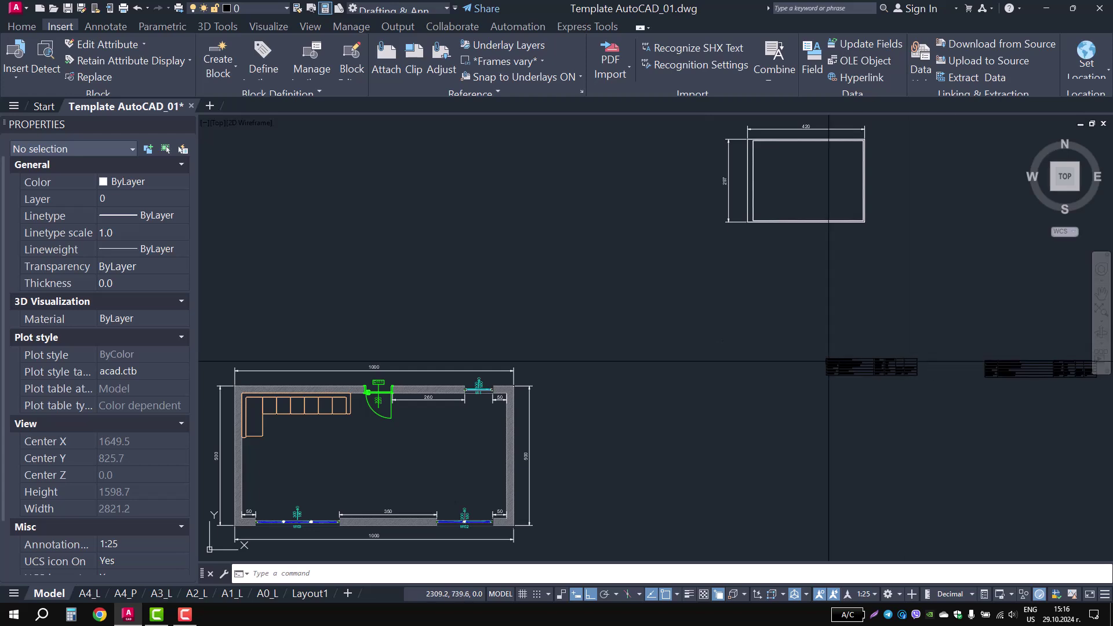
scroll(956, 359, "down", 3)
scroll(672, 420, "up", 3)
scroll(666, 417, "up", 2)
middle_click_drag(667, 406, 705, 413)
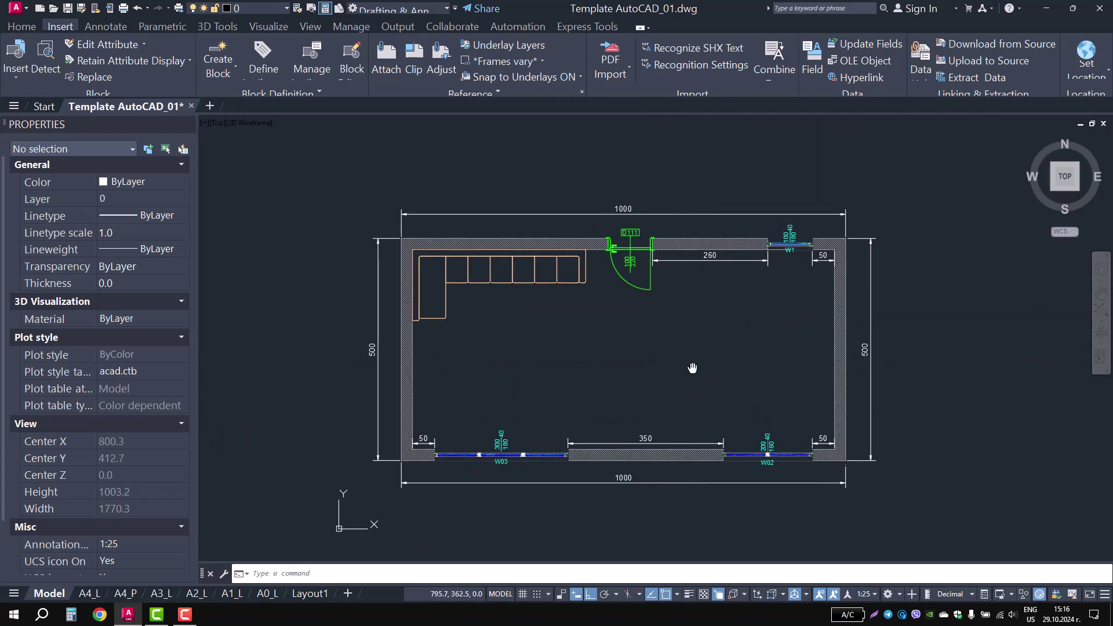
scroll(695, 383, "up", 2)
scroll(693, 365, "down", 3)
scroll(713, 371, "up", 1)
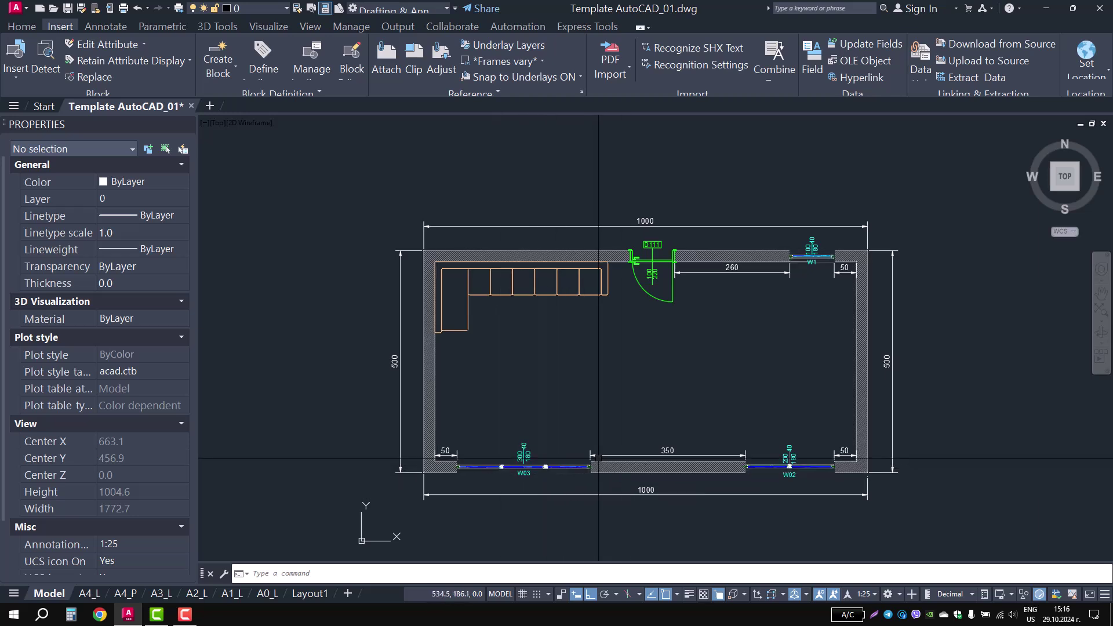
middle_click_drag(598, 396, 583, 372)
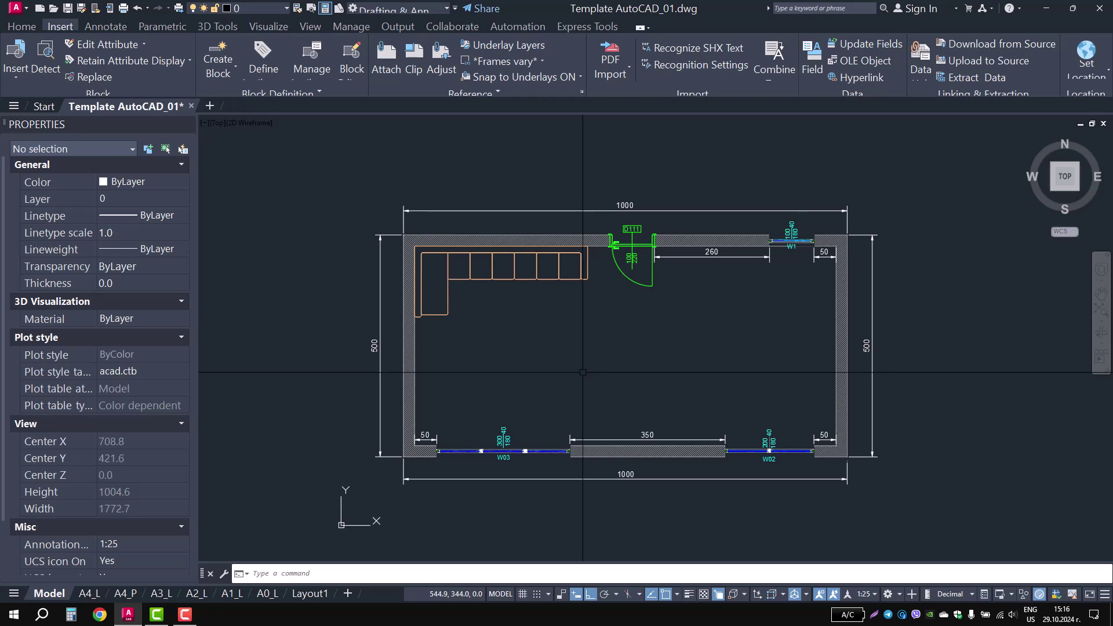